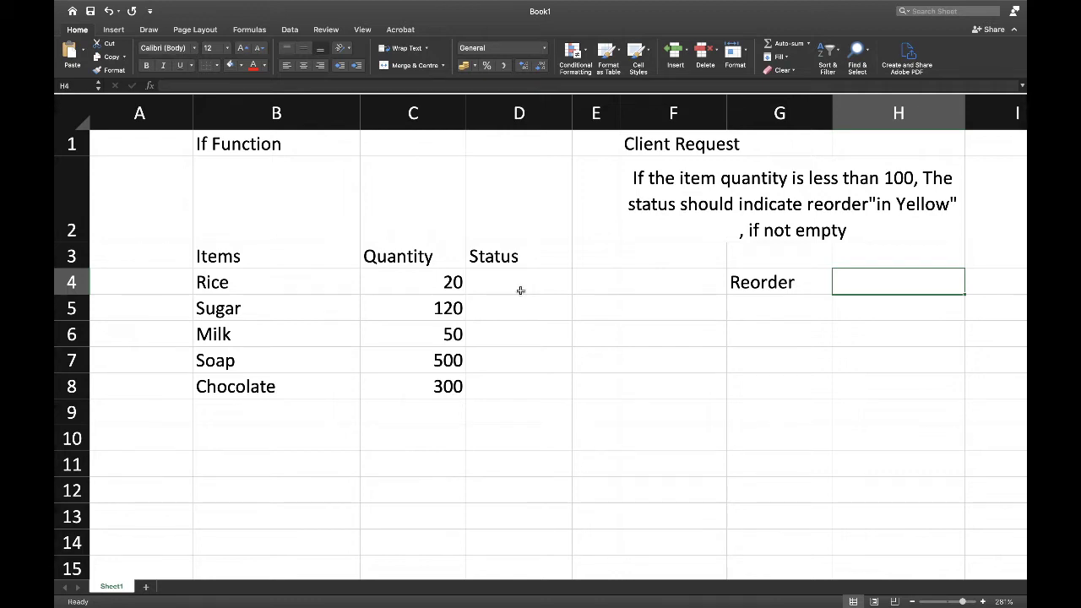
Start an IF formula in the Rice status cell D4 with the logical test C4<100.
{"action": "left_click", "coordinate": [199, 145]}
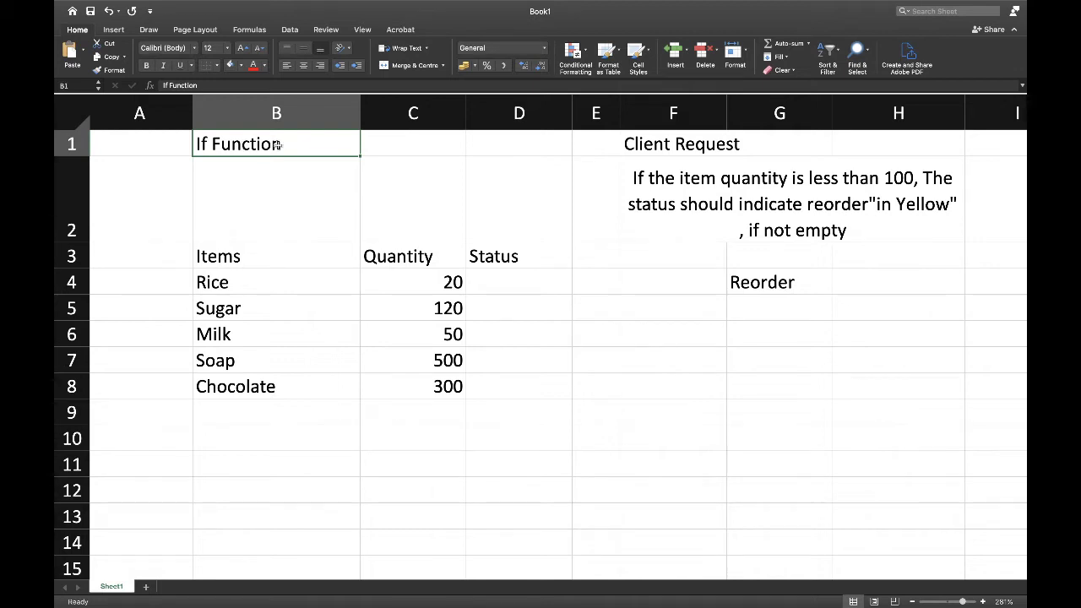
{"action": "left_click", "coordinate": [523, 286]}
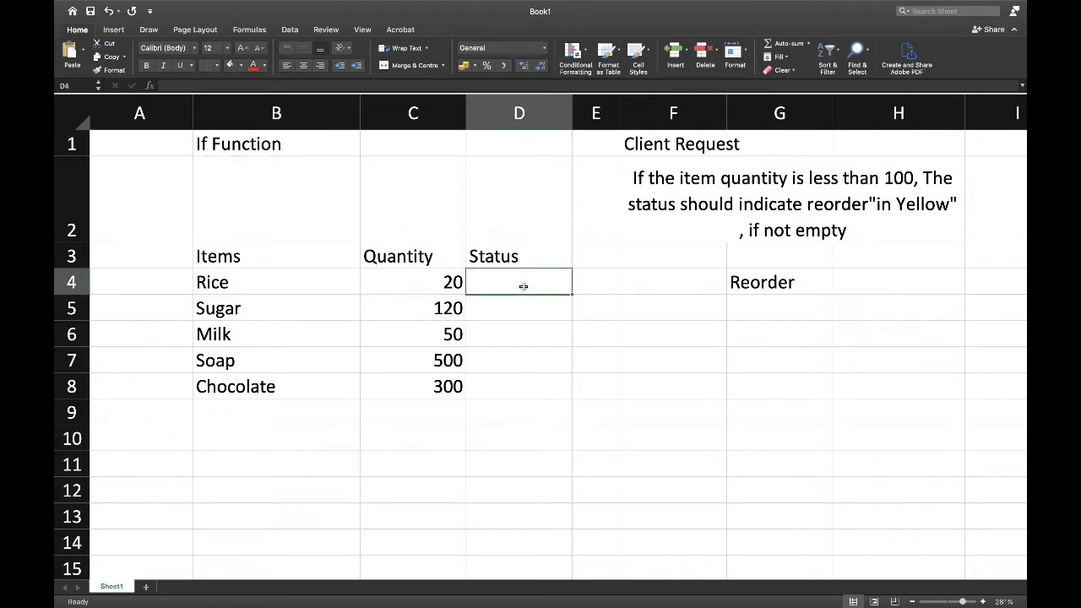
{"action": "type", "text": "=if"}
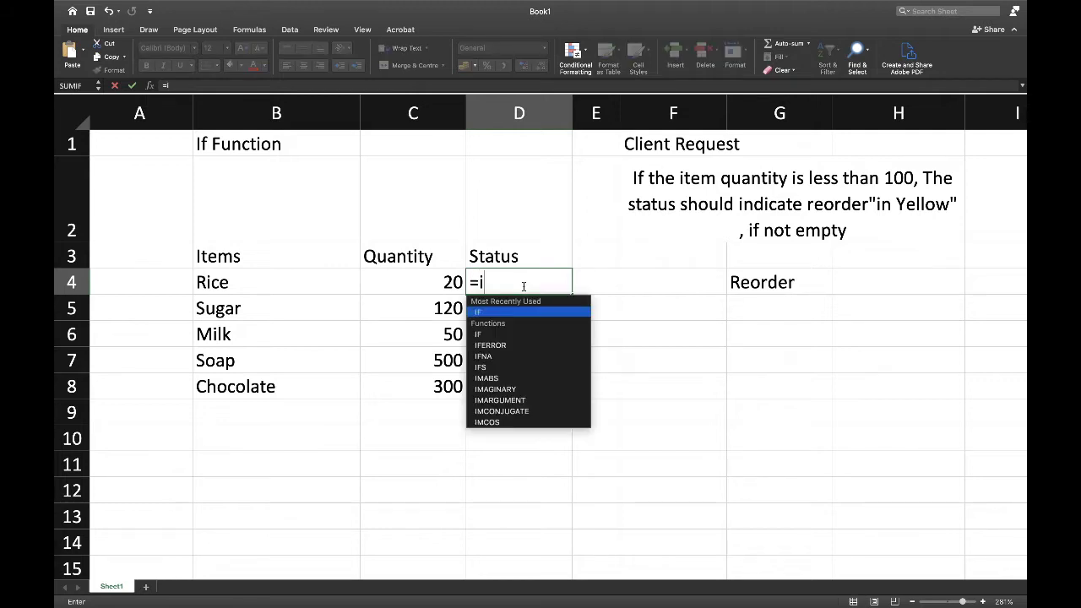
{"action": "double_click", "coordinate": [504, 313]}
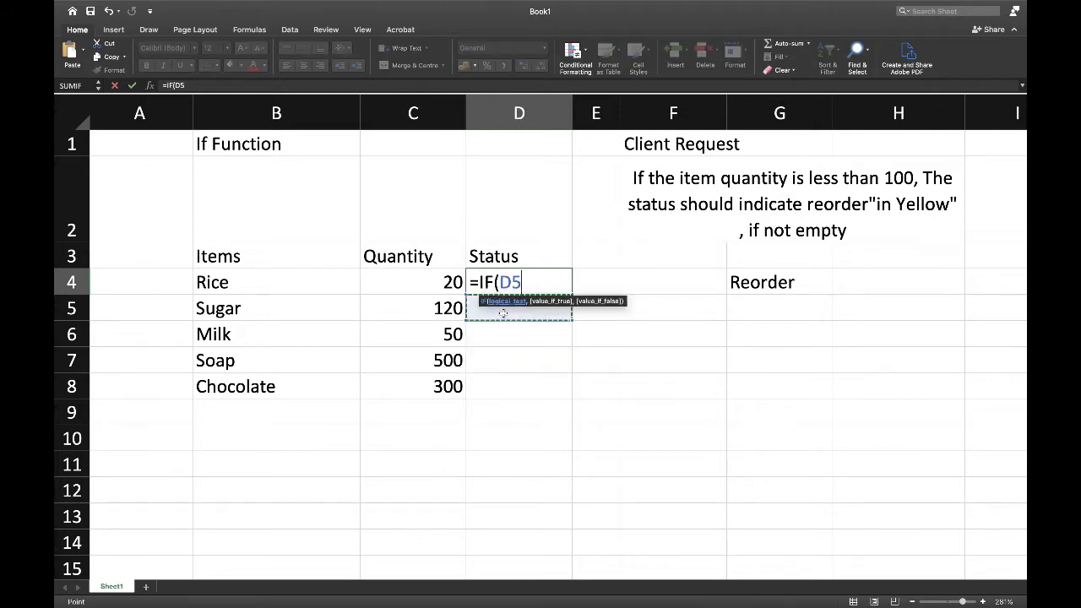
{"action": "key", "text": "BackSpace"}
{"action": "key", "text": "BackSpace"}
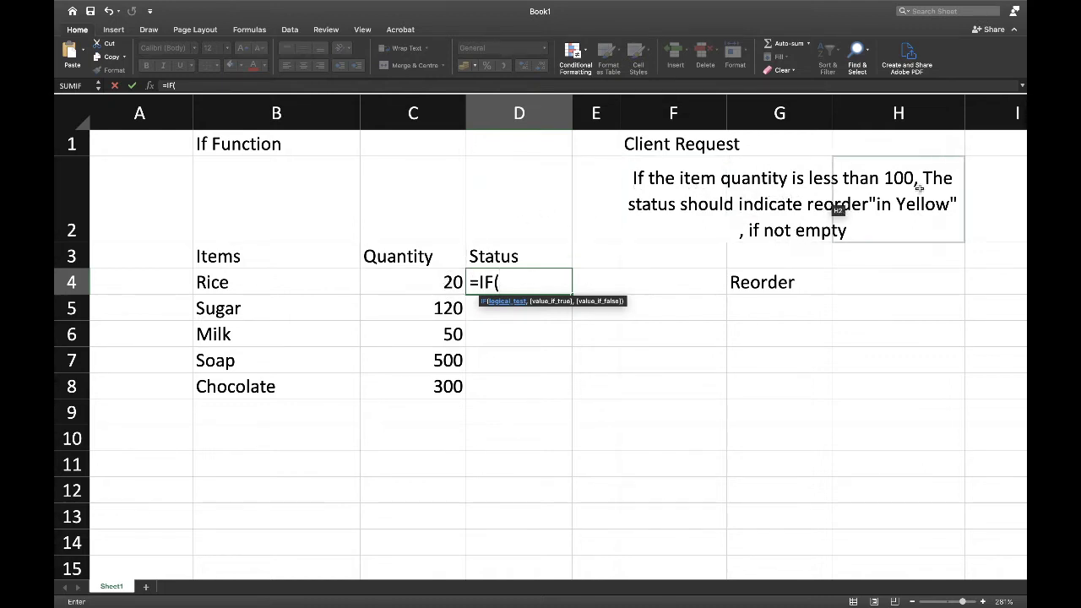
{"action": "left_click", "coordinate": [420, 286]}
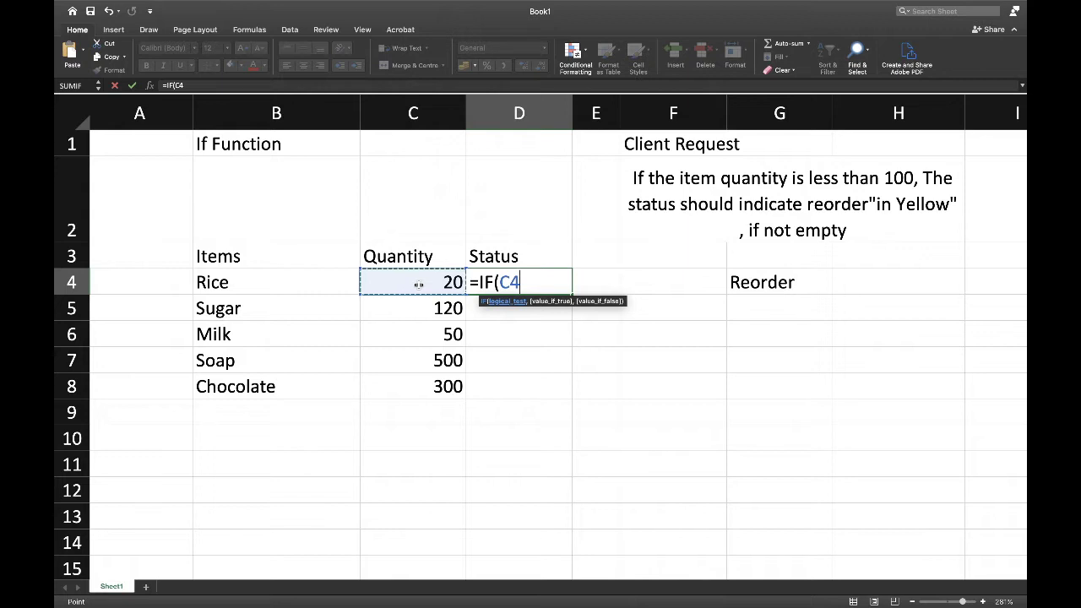
{"action": "type", "text": "<100"}
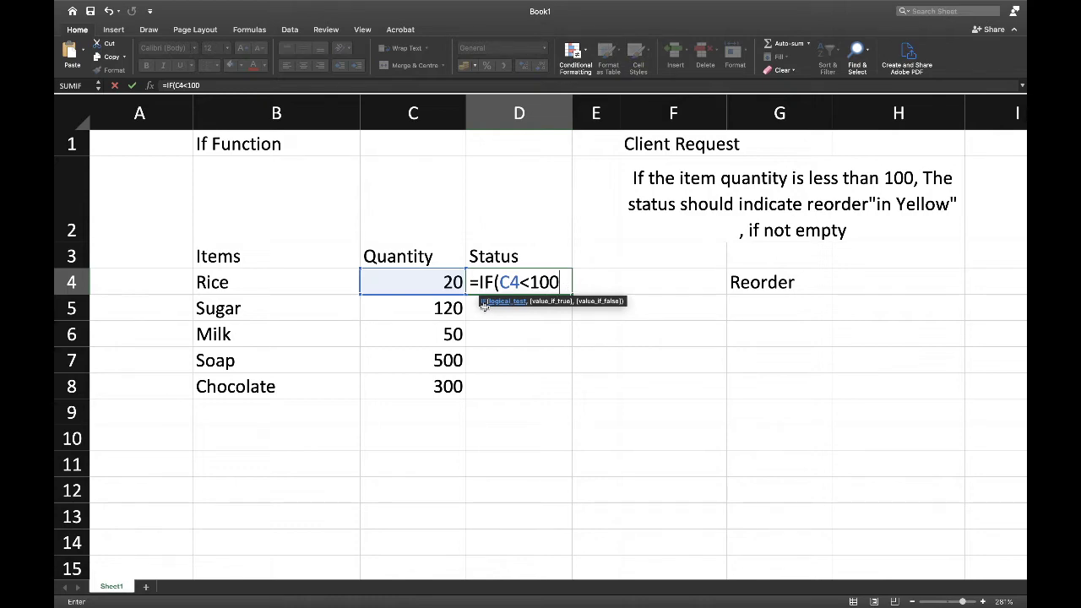
{"action": "scroll", "coordinate": [515, 311], "scroll_direction": "up", "scroll_amount": 5}
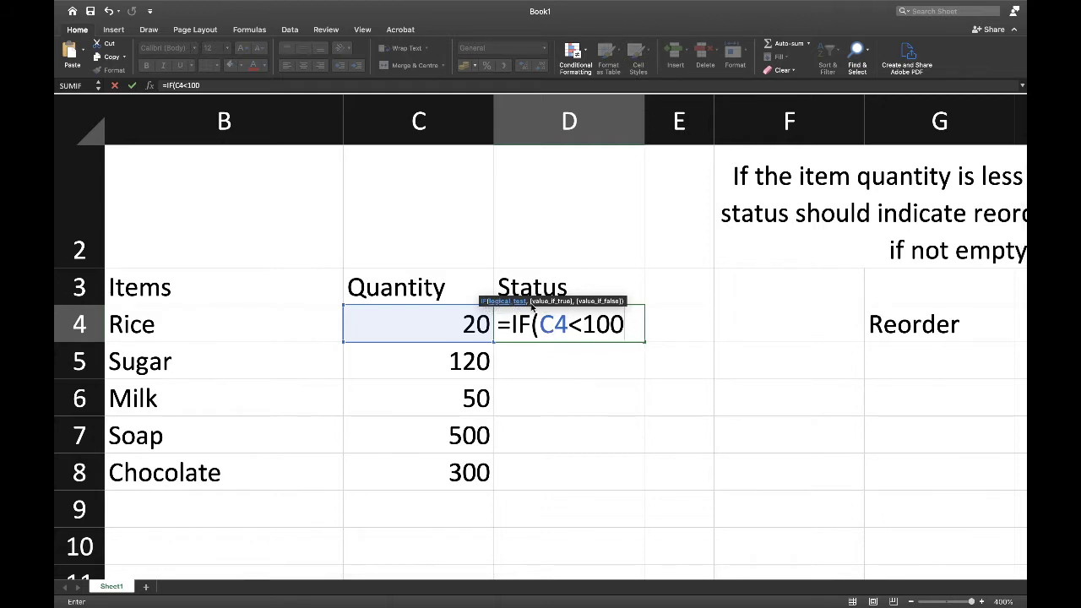
Set the formula's value-if-true argument to the Reorder cell as the absolute reference $G$4.
{"action": "type", "text": ","}
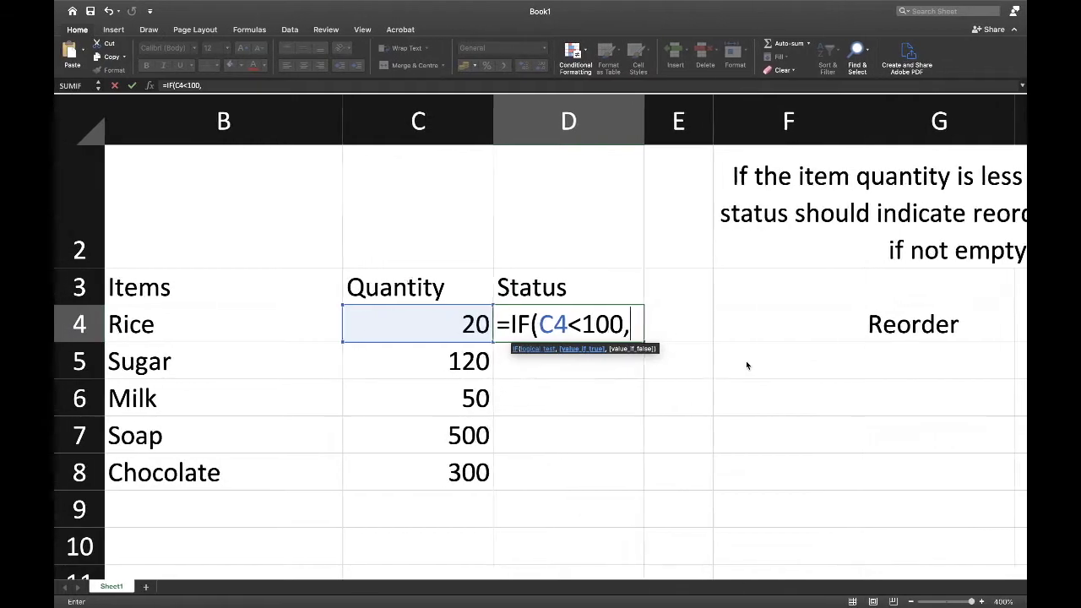
{"action": "scroll", "coordinate": [746, 361], "scroll_direction": "right", "scroll_amount": 2}
{"action": "scroll", "coordinate": [746, 361], "scroll_direction": "right", "scroll_amount": 3}
{"action": "scroll", "coordinate": [745, 361], "scroll_direction": "up", "scroll_amount": 1}
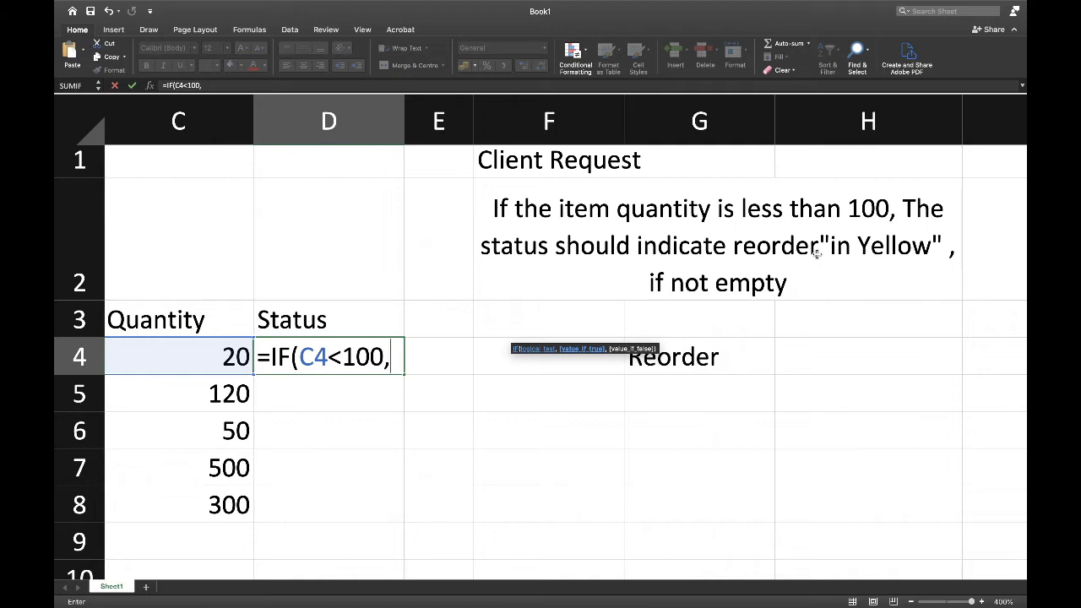
{"action": "scroll", "coordinate": [817, 253], "scroll_direction": "left", "scroll_amount": 5}
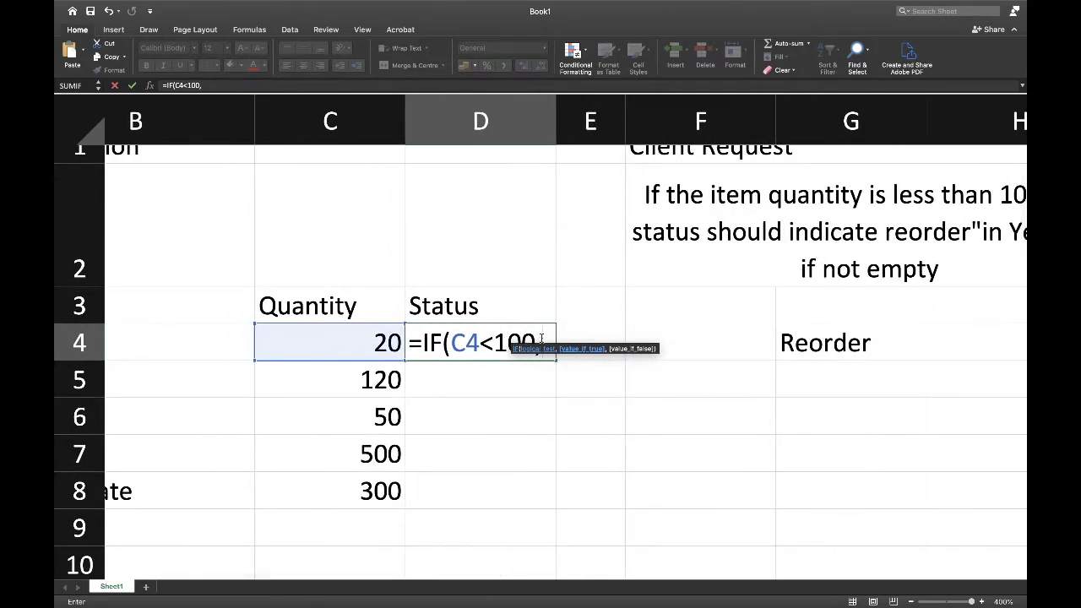
{"action": "left_click", "coordinate": [842, 342]}
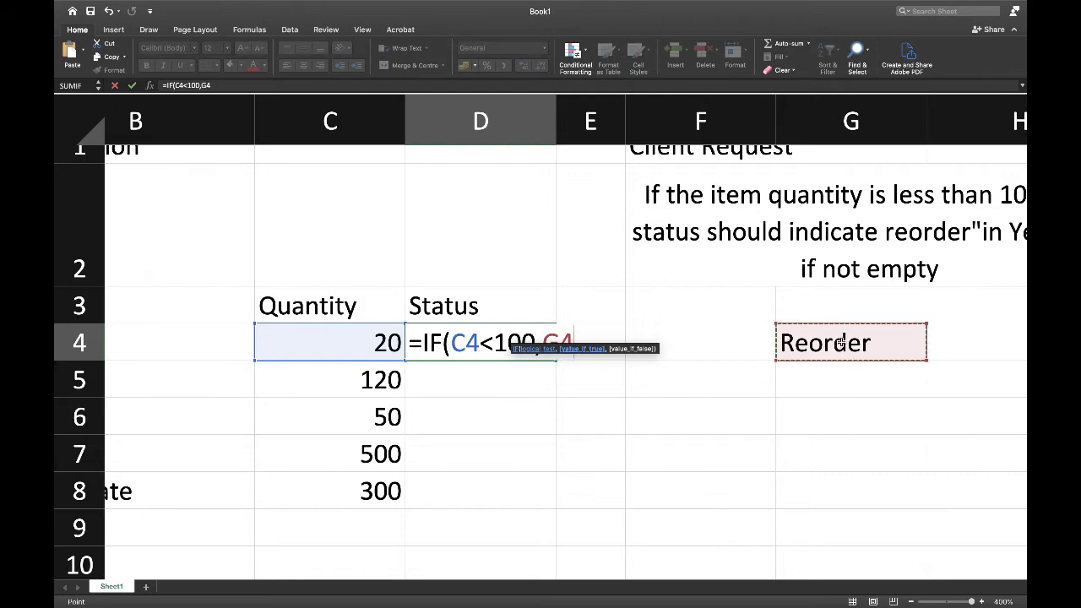
{"action": "key", "text": "F4"}
{"action": "type", "text": ","}
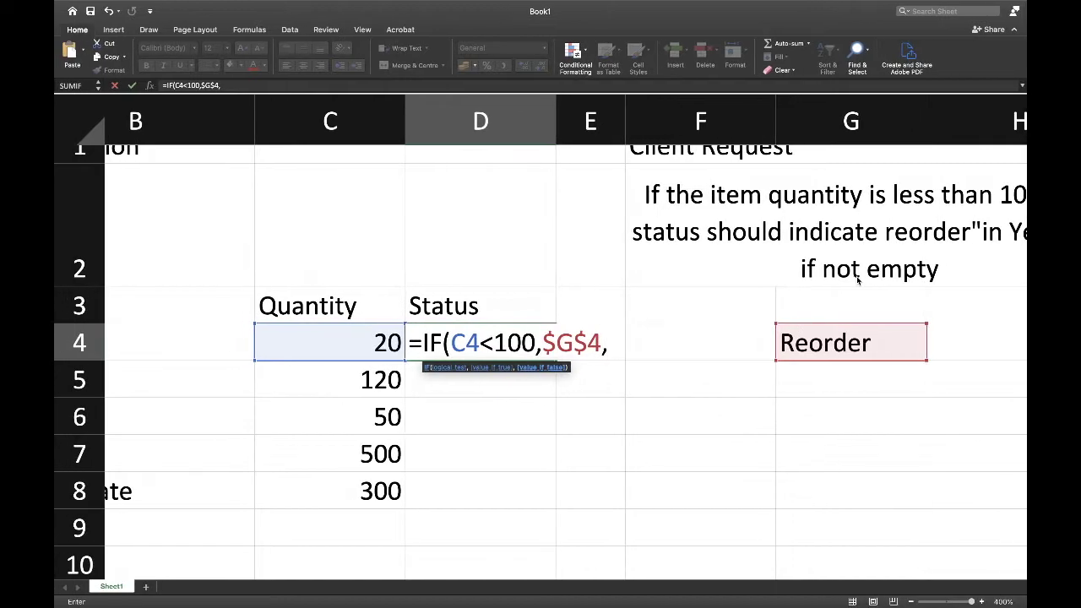
Enter " " as the formula's value-if-false argument and commit the formula in D4.
{"action": "scroll", "coordinate": [857, 281], "scroll_direction": "right", "scroll_amount": 3}
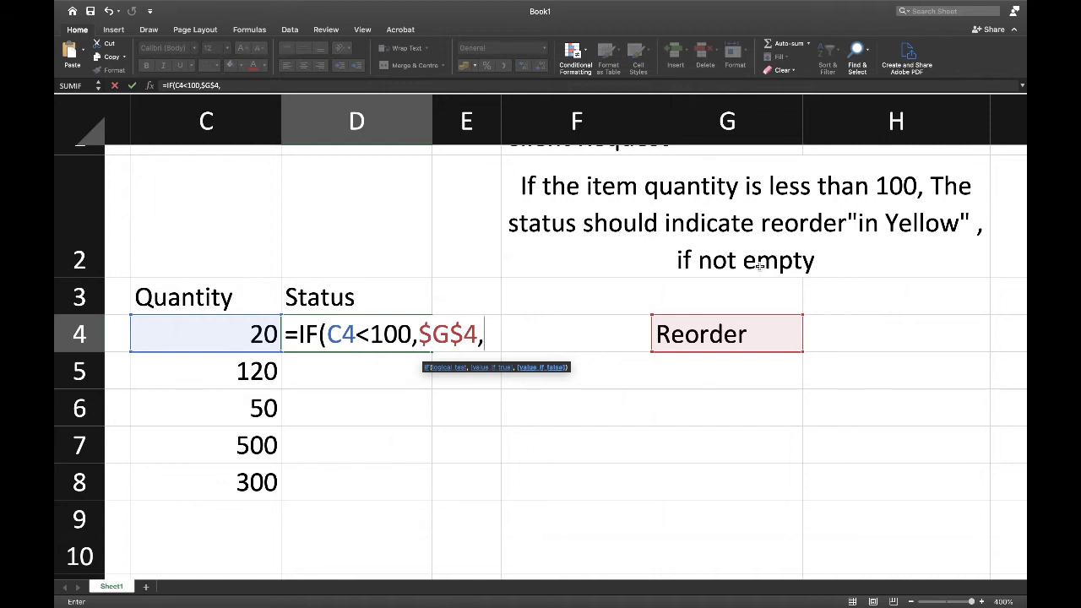
{"action": "type", "text": "\""}
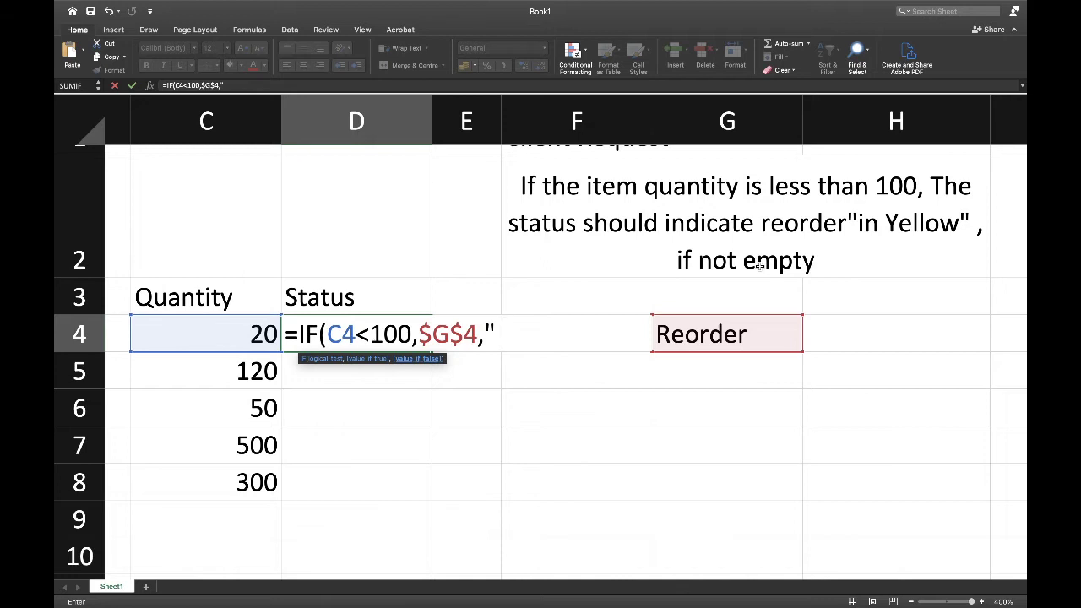
{"action": "type", "text": " \""}
{"action": "key", "text": "Left"}
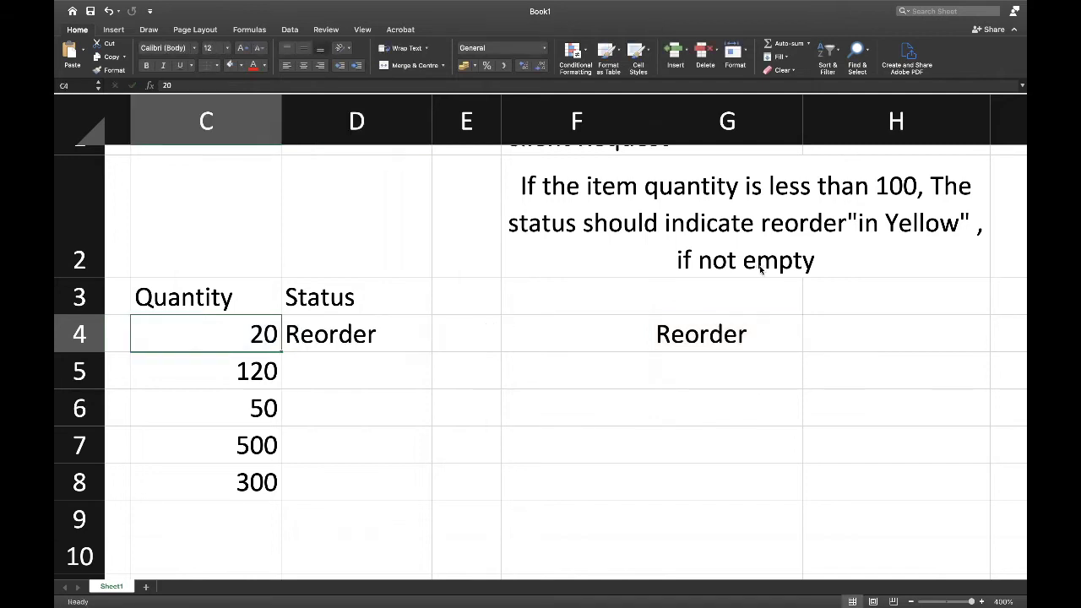
Reopen the formula in D4, re-enter its closing parenthesis and confirm it.
{"action": "left_click", "coordinate": [363, 338]}
{"action": "double_click", "coordinate": [372, 334]}
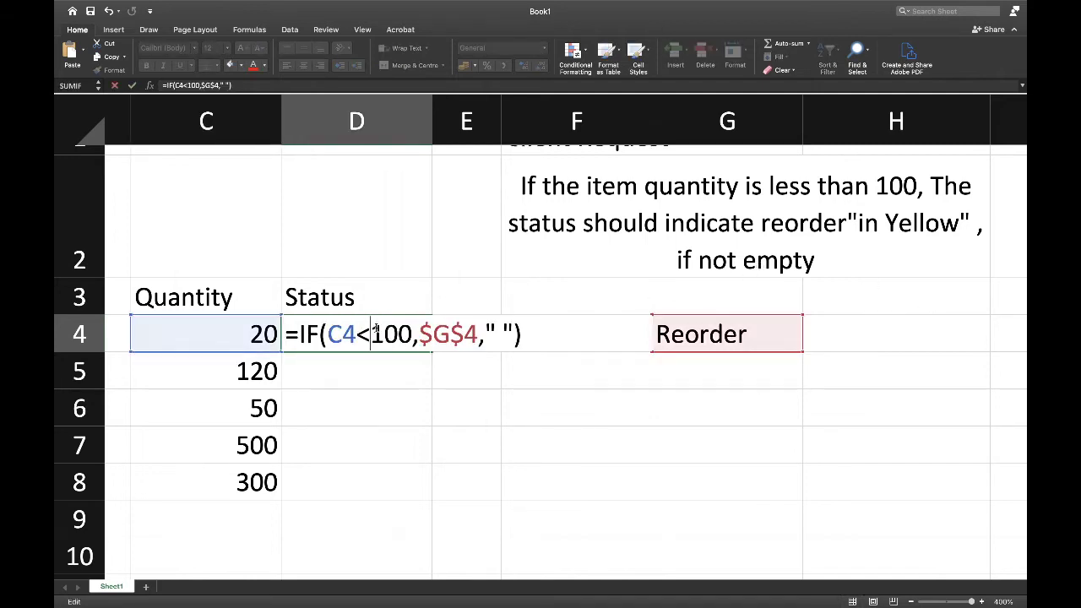
{"action": "left_click", "coordinate": [496, 334]}
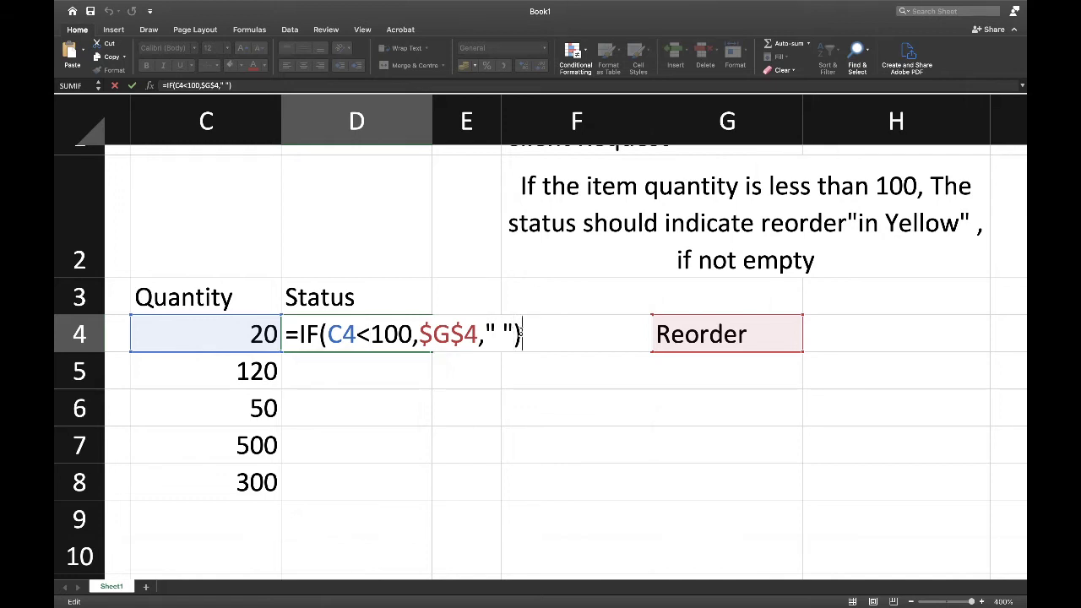
{"action": "key", "text": "BackSpace"}
{"action": "type", "text": ")"}
{"action": "key", "text": "Return"}
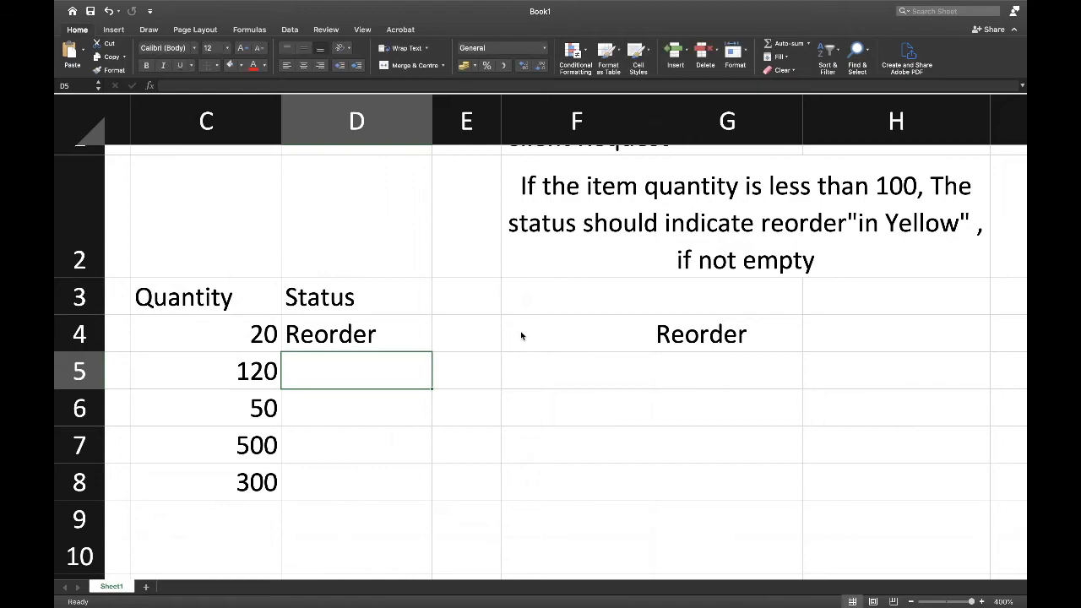
Fill the status formula from D4 down to the Chocolate row, D8.
{"action": "scroll", "coordinate": [521, 337], "scroll_direction": "left", "scroll_amount": 5}
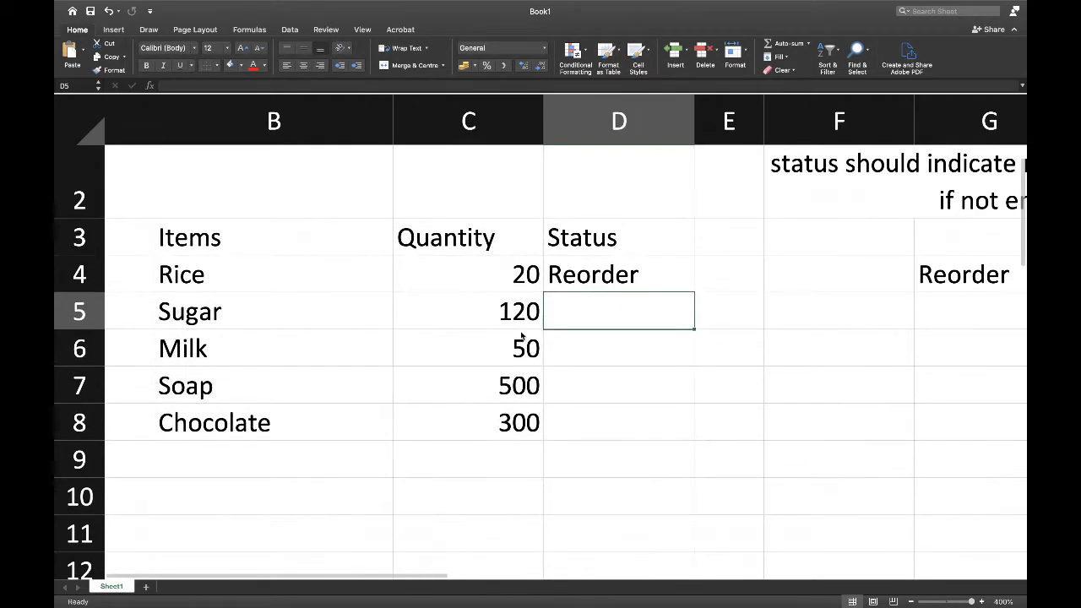
{"action": "scroll", "coordinate": [521, 336], "scroll_direction": "right", "scroll_amount": 2}
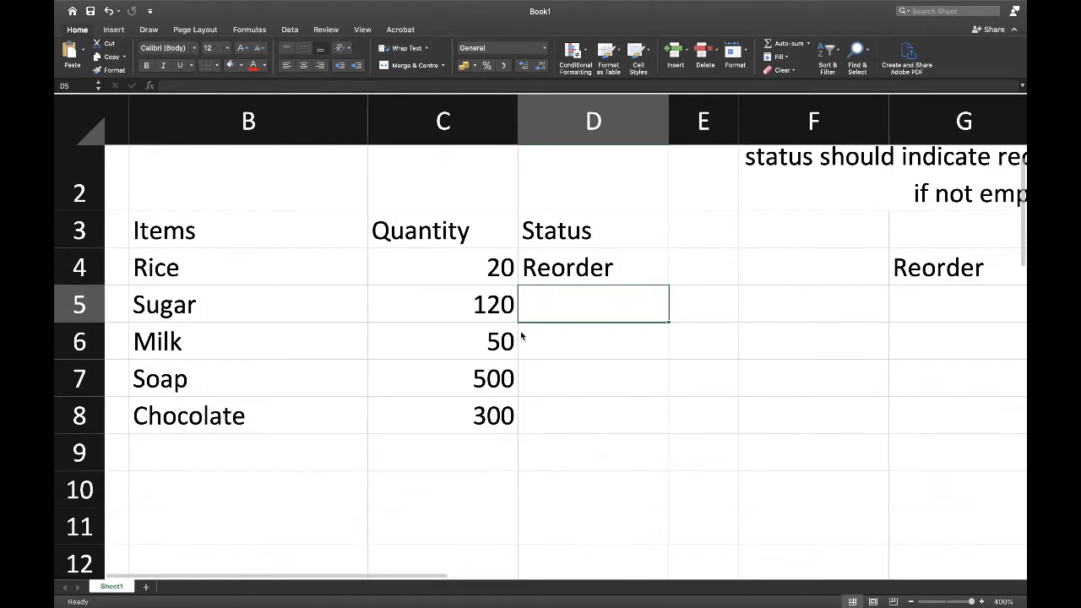
{"action": "left_click", "coordinate": [596, 269]}
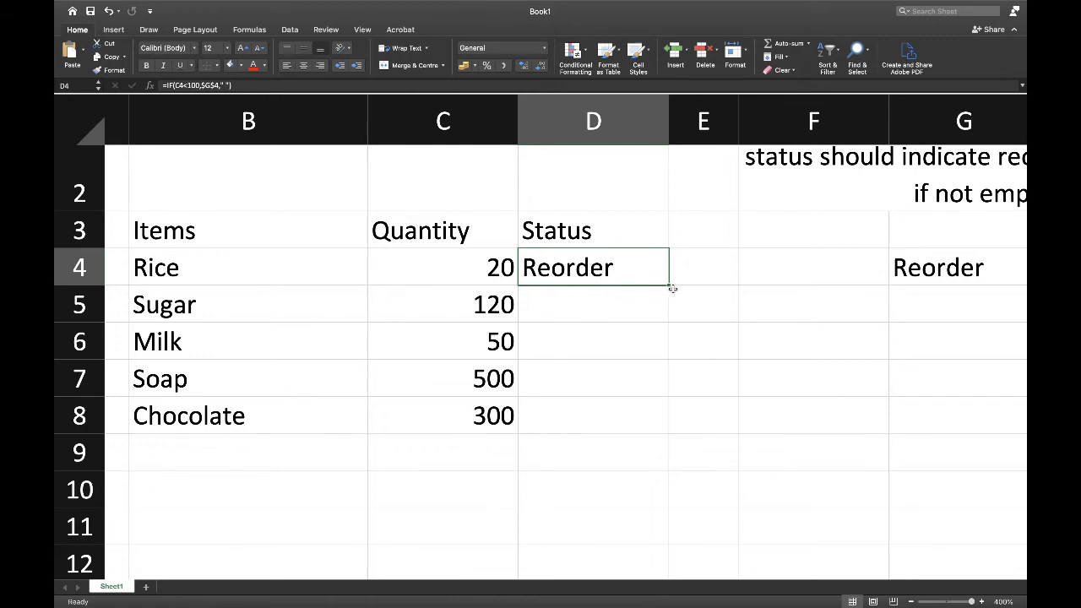
{"action": "left_click_drag", "start_coordinate": [669, 285], "coordinate": [679, 385]}
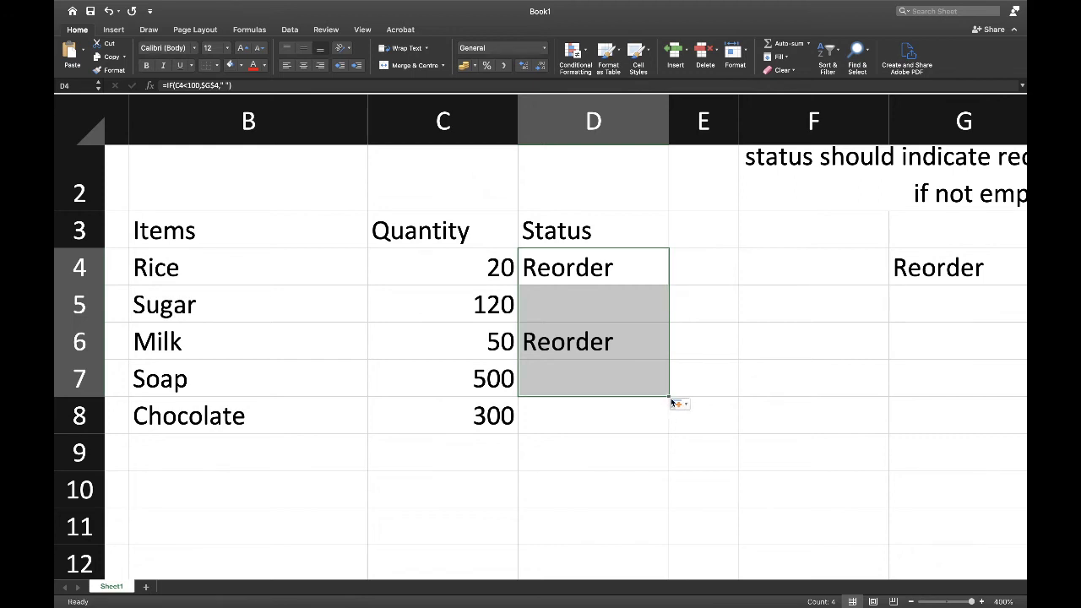
{"action": "left_click_drag", "start_coordinate": [669, 397], "coordinate": [669, 431]}
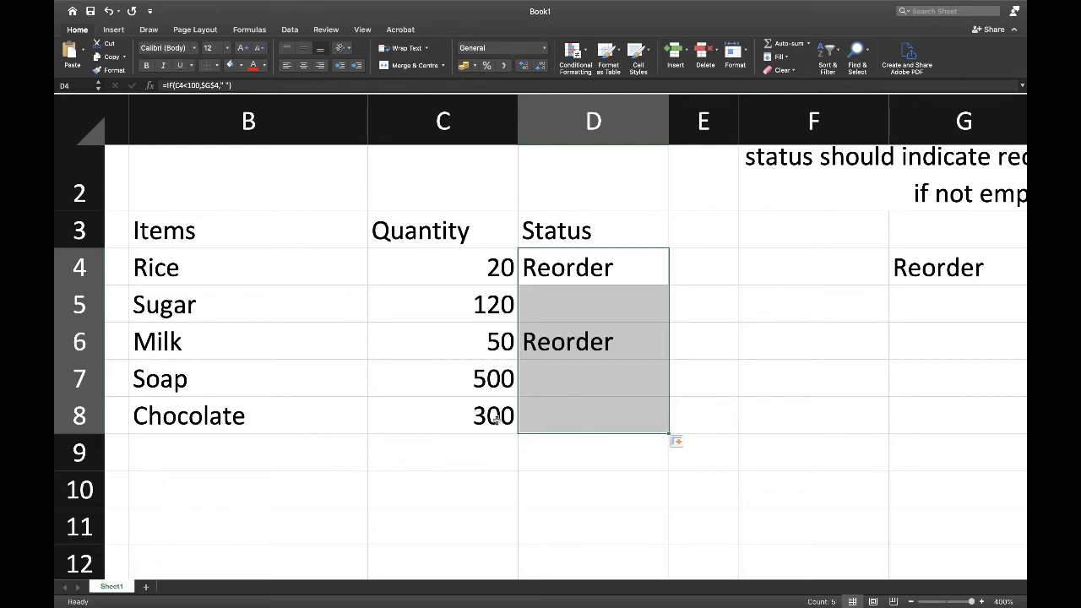
{"action": "type", "text": "99"}
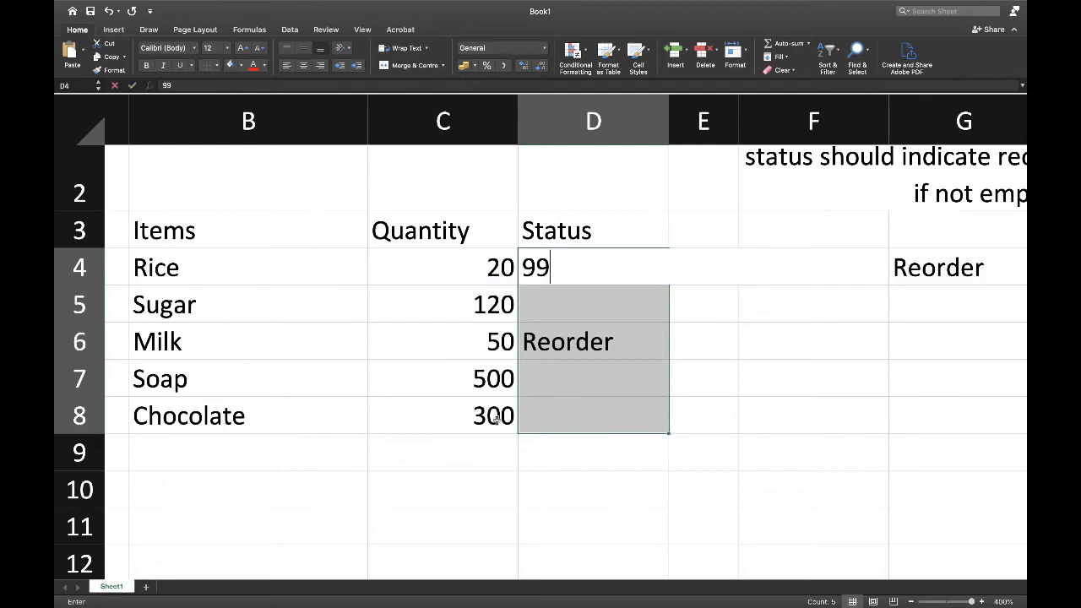
{"action": "key", "text": "BackSpace"}
{"action": "key", "text": "BackSpace"}
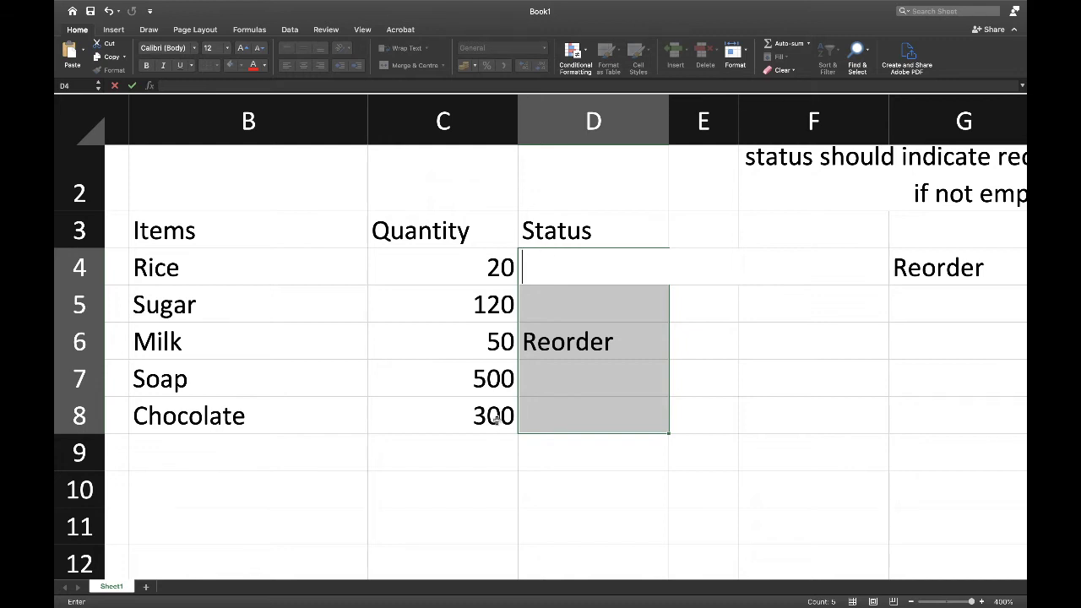
{"action": "left_click", "coordinate": [722, 440]}
{"action": "key", "text": "super+z"}
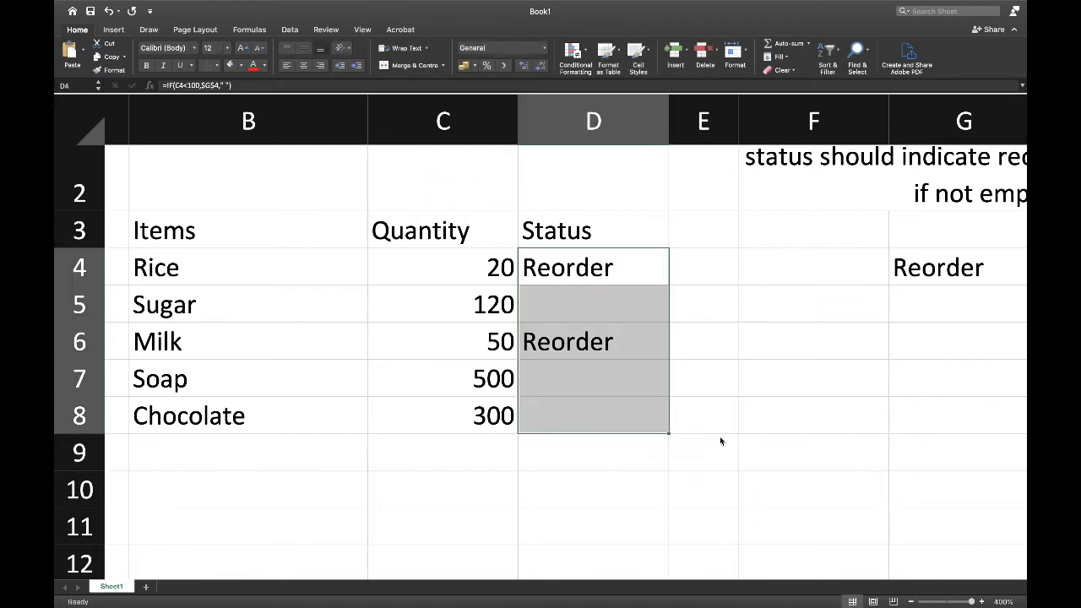
Change the Chocolate quantity in C8 to 99 to test the status formula.
{"action": "left_click", "coordinate": [491, 417]}
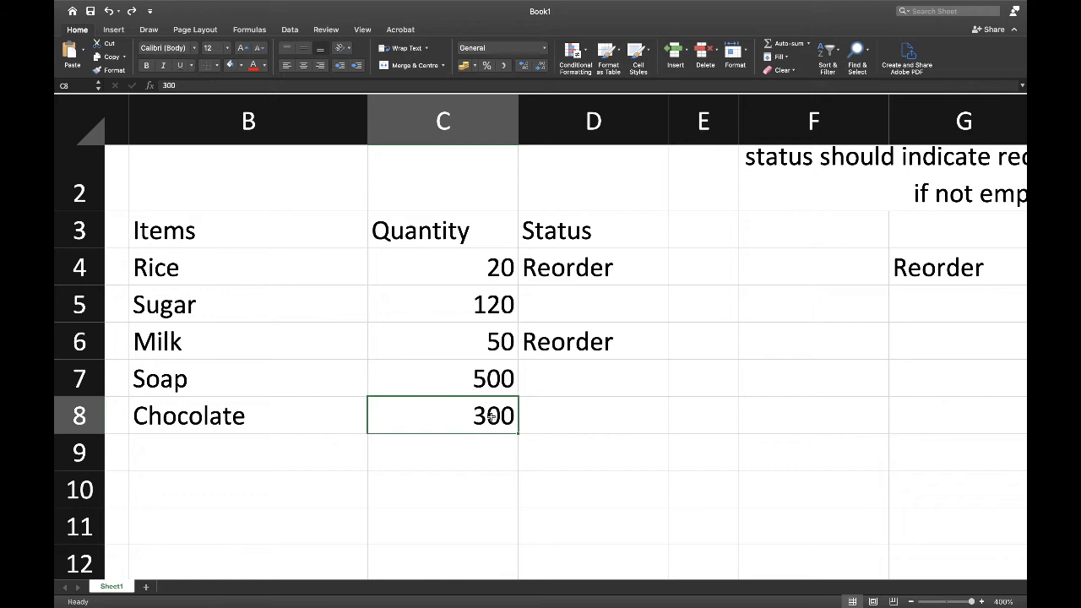
{"action": "type", "text": "999"}
{"action": "key", "text": "BackSpace"}
{"action": "key", "text": "Return"}
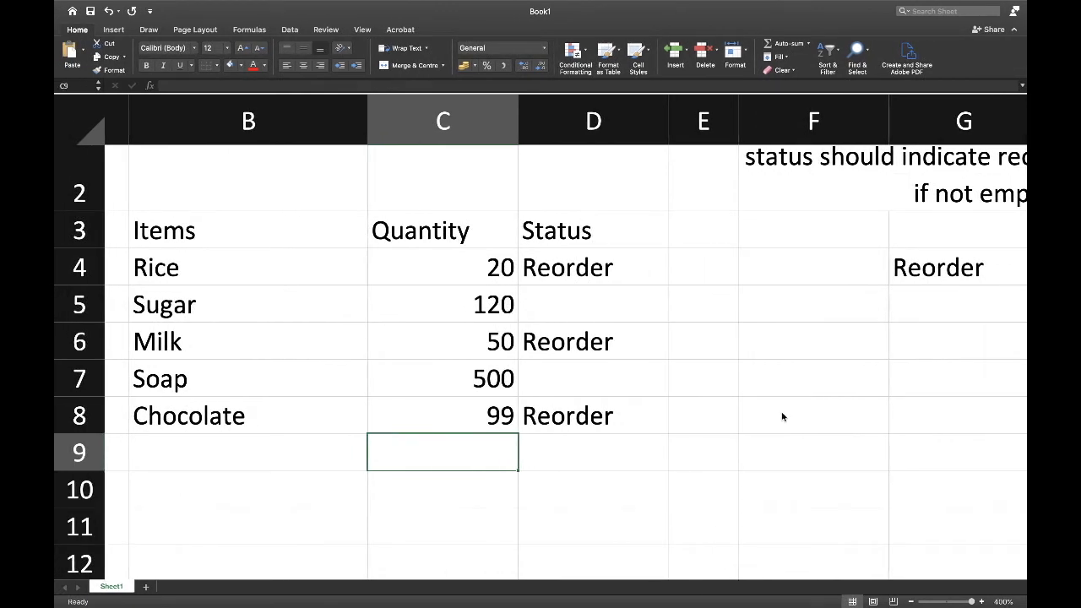
Create an Equal To highlight-cells rule for the statuses in D4:D8.
{"action": "scroll", "coordinate": [782, 416], "scroll_direction": "right", "scroll_amount": 5}
{"action": "scroll", "coordinate": [782, 416], "scroll_direction": "up", "scroll_amount": 2}
{"action": "scroll", "coordinate": [782, 416], "scroll_direction": "up", "scroll_amount": 1}
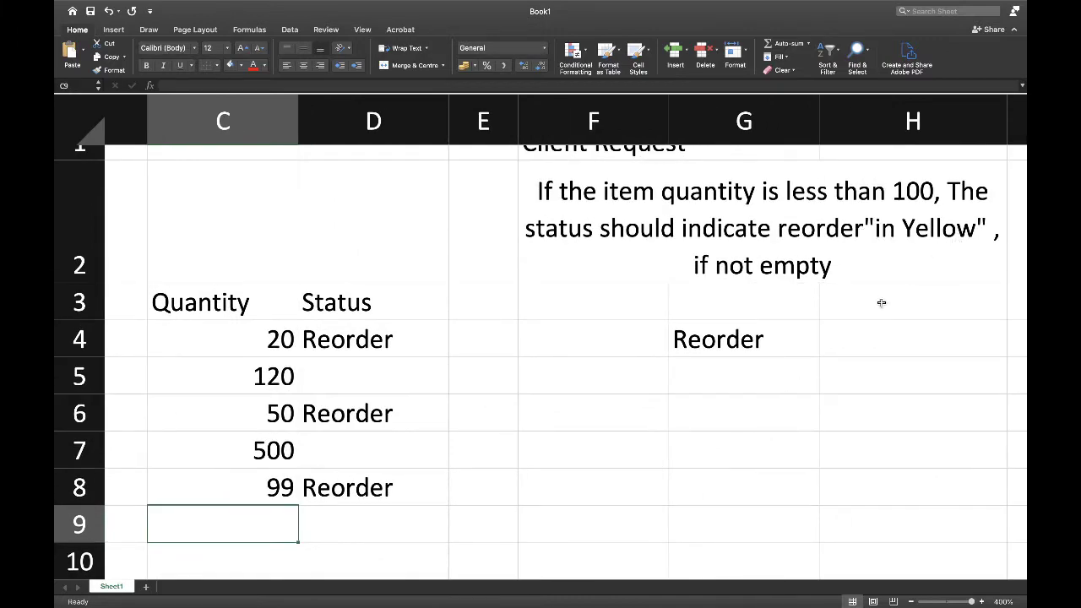
{"action": "scroll", "coordinate": [884, 301], "scroll_direction": "left", "scroll_amount": 8}
{"action": "scroll", "coordinate": [869, 306], "scroll_direction": "down", "scroll_amount": 1}
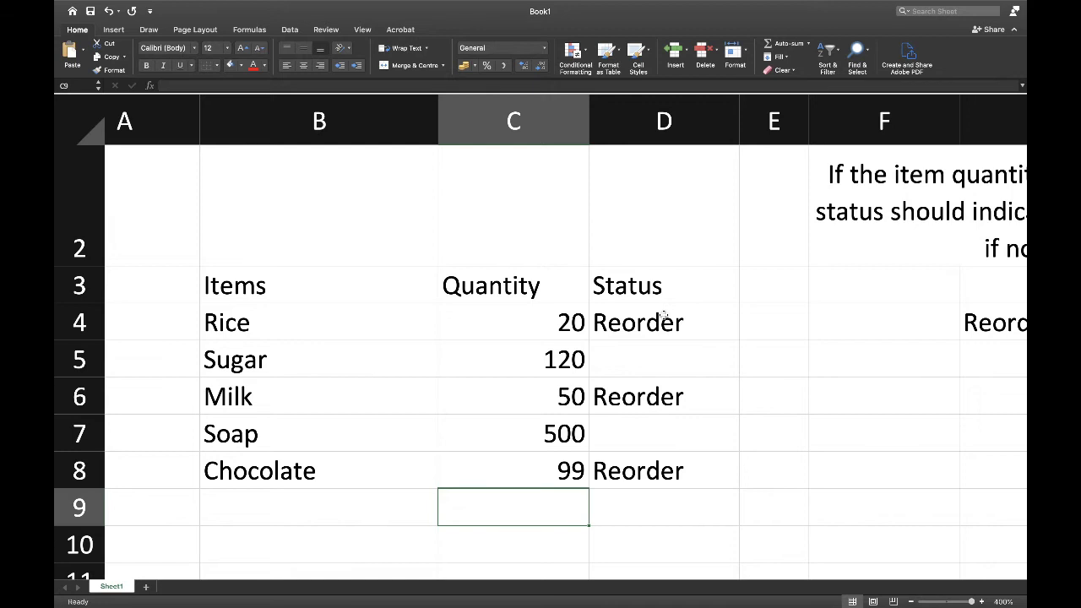
{"action": "left_click_drag", "start_coordinate": [664, 315], "coordinate": [655, 452]}
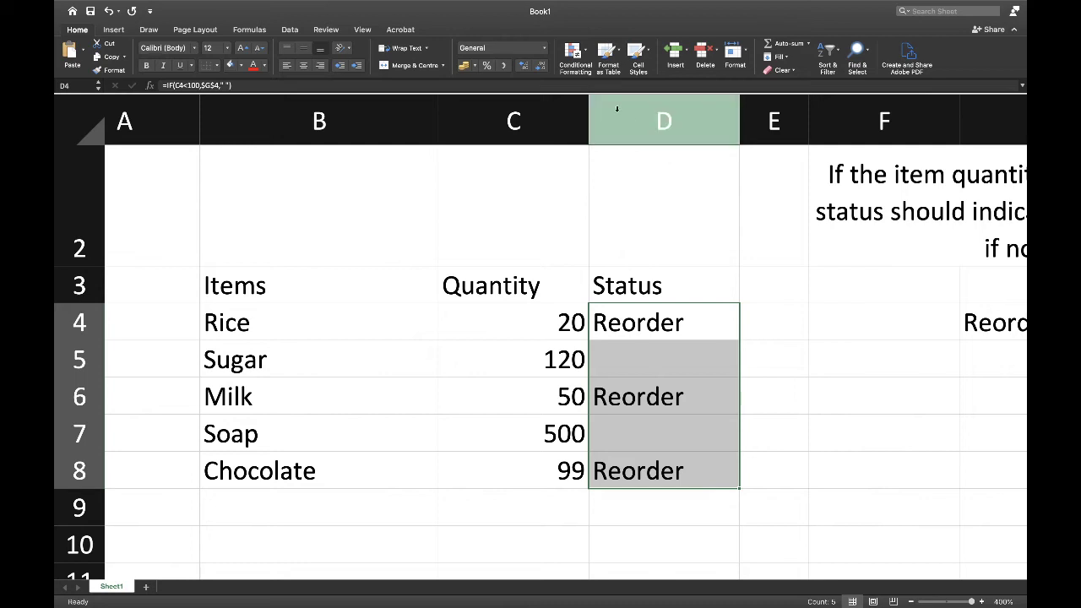
{"action": "left_click", "coordinate": [577, 65]}
{"action": "mouse_move", "coordinate": [589, 72]}
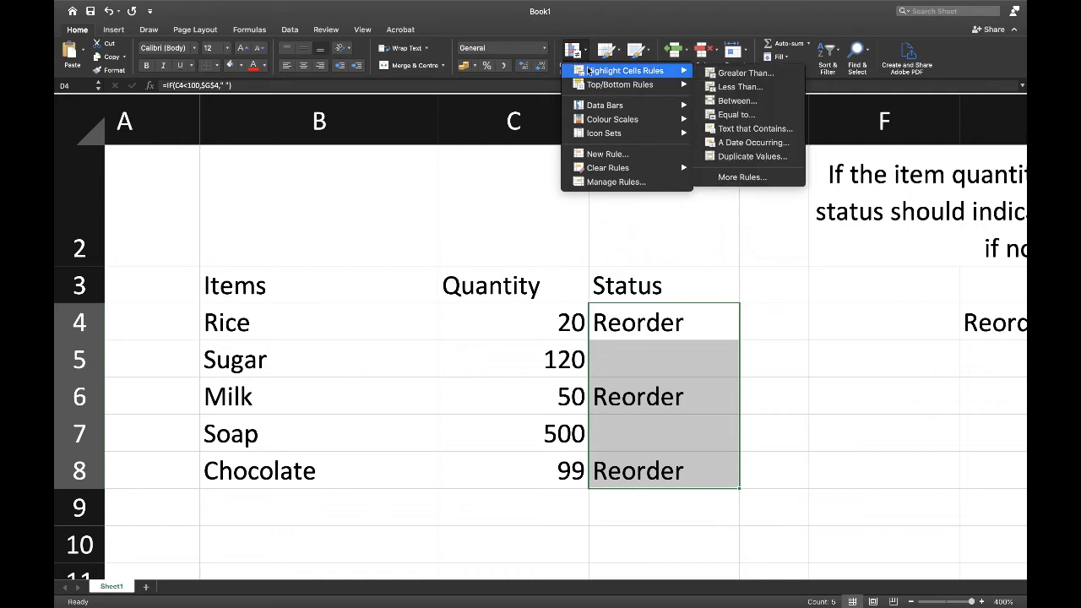
{"action": "left_click", "coordinate": [744, 116]}
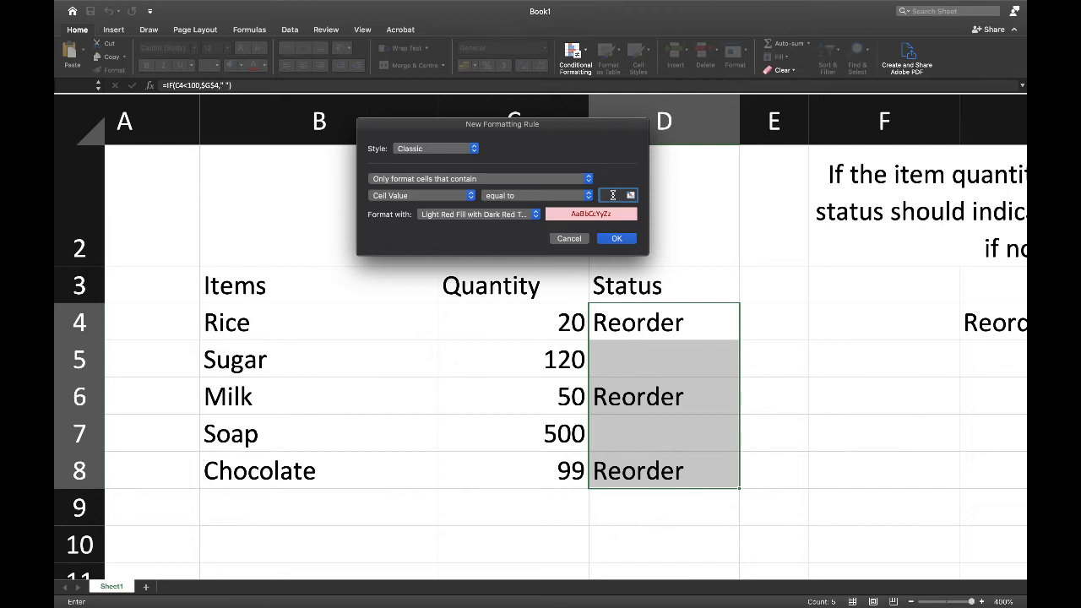
Set the formatting rule's comparison value to the Reorder cell, =$G$4.
{"action": "type", "text": "g"}
{"action": "left_click", "coordinate": [630, 195]}
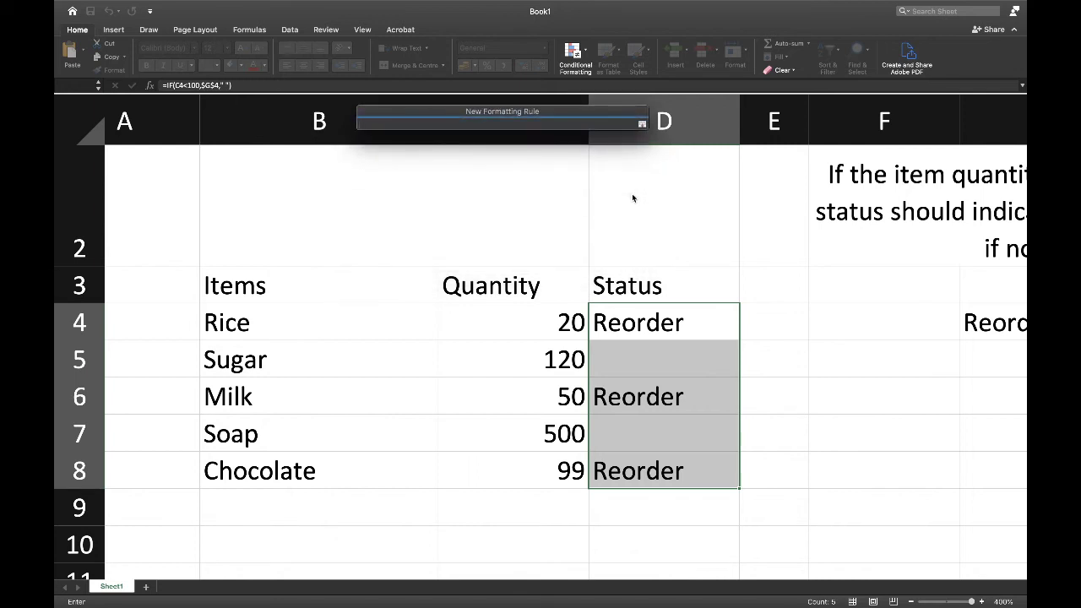
{"action": "left_click", "coordinate": [862, 316]}
{"action": "left_click", "coordinate": [985, 325]}
{"action": "left_click", "coordinate": [999, 324]}
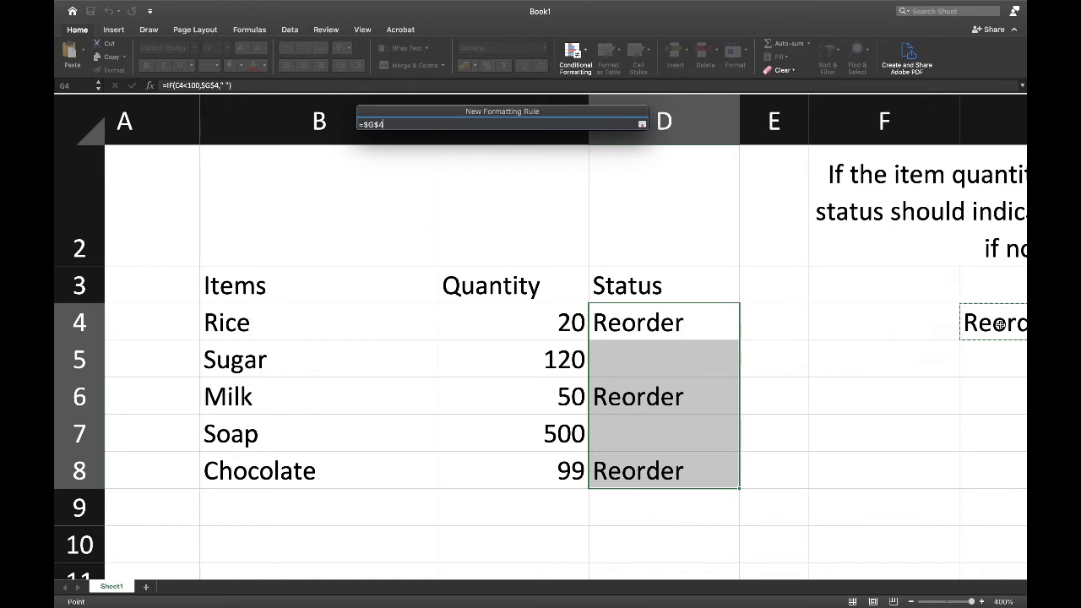
{"action": "key", "text": "Return"}
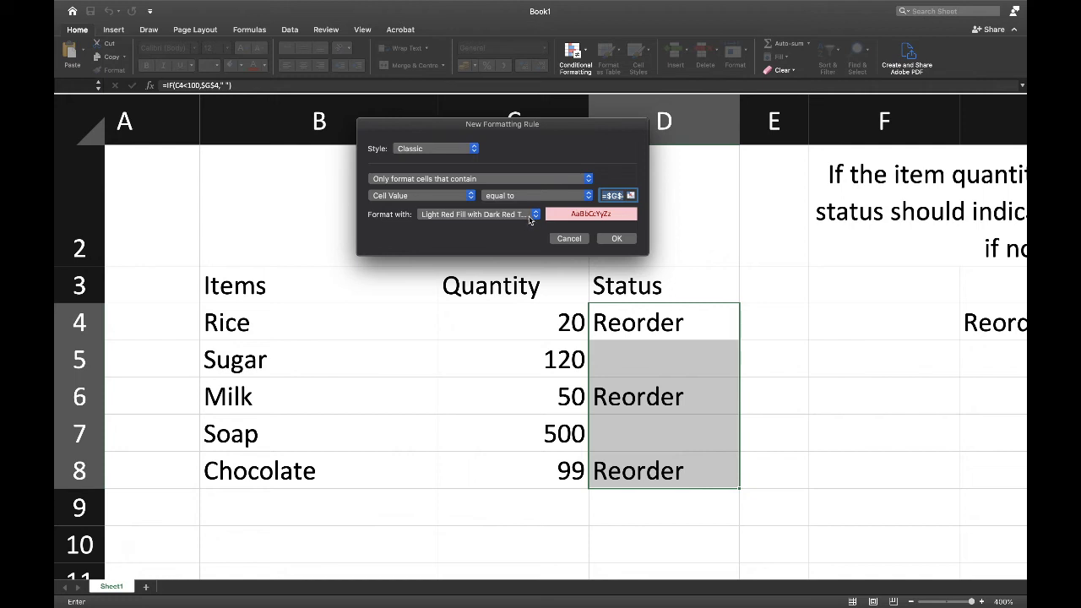
{"action": "left_click", "coordinate": [532, 216]}
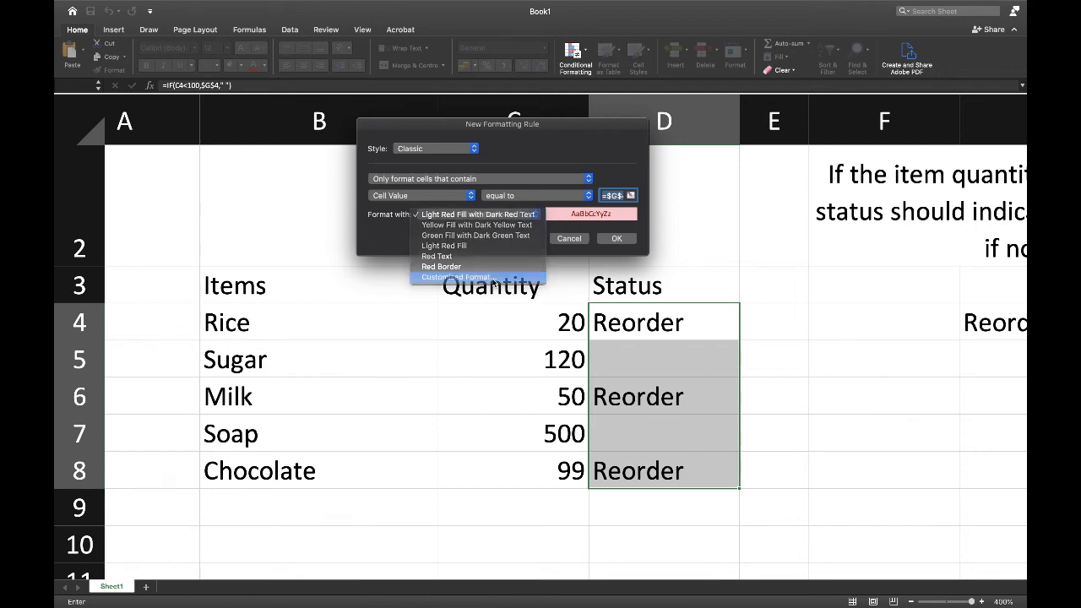
{"action": "key", "text": "Escape"}
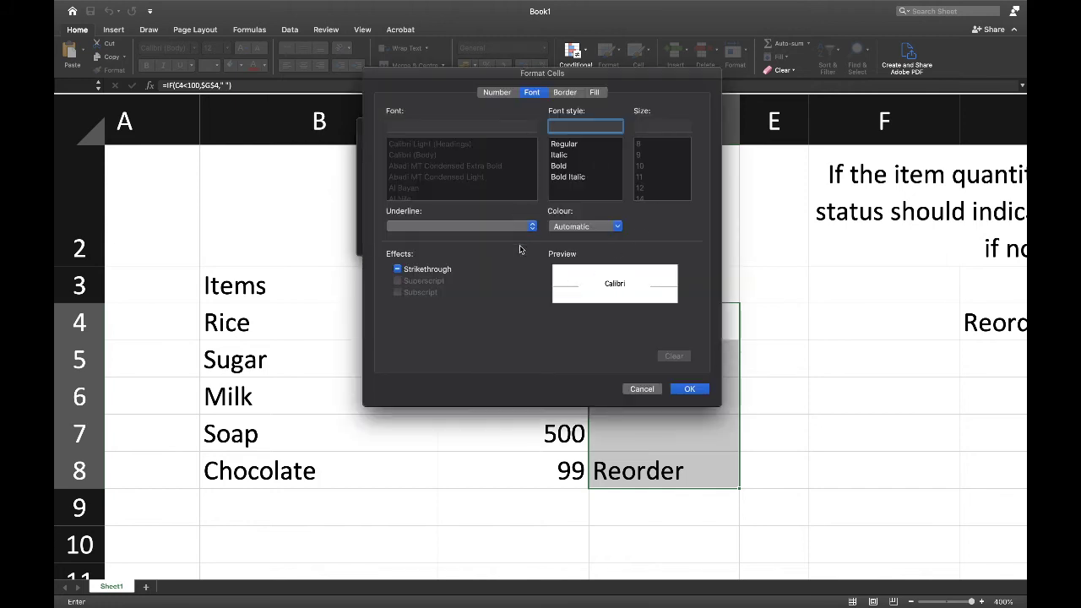
{"action": "left_click", "coordinate": [593, 90]}
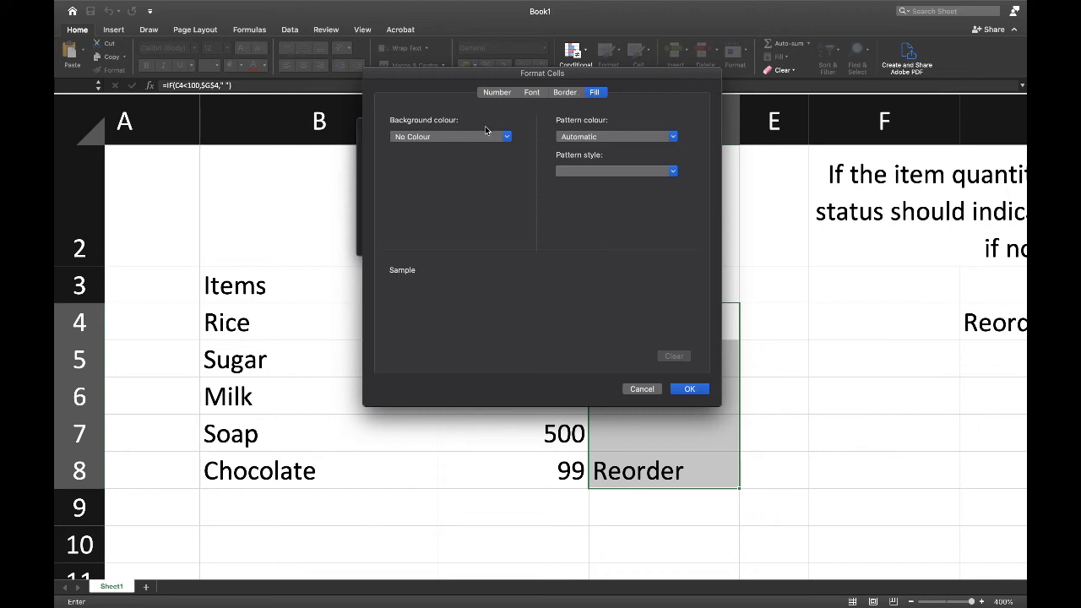
{"action": "left_click", "coordinate": [502, 142]}
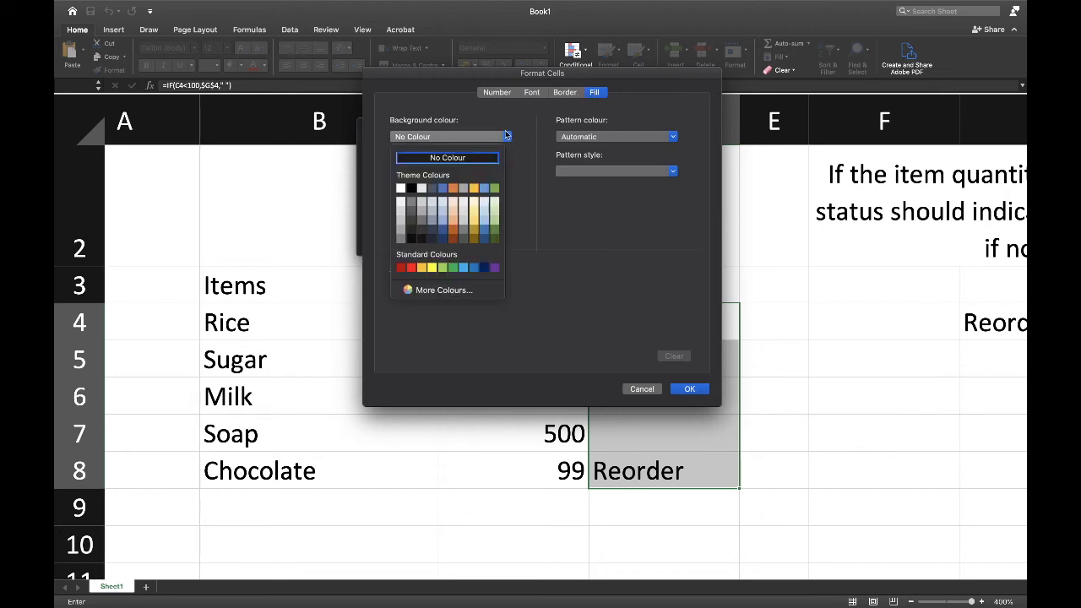
{"action": "left_click", "coordinate": [410, 290]}
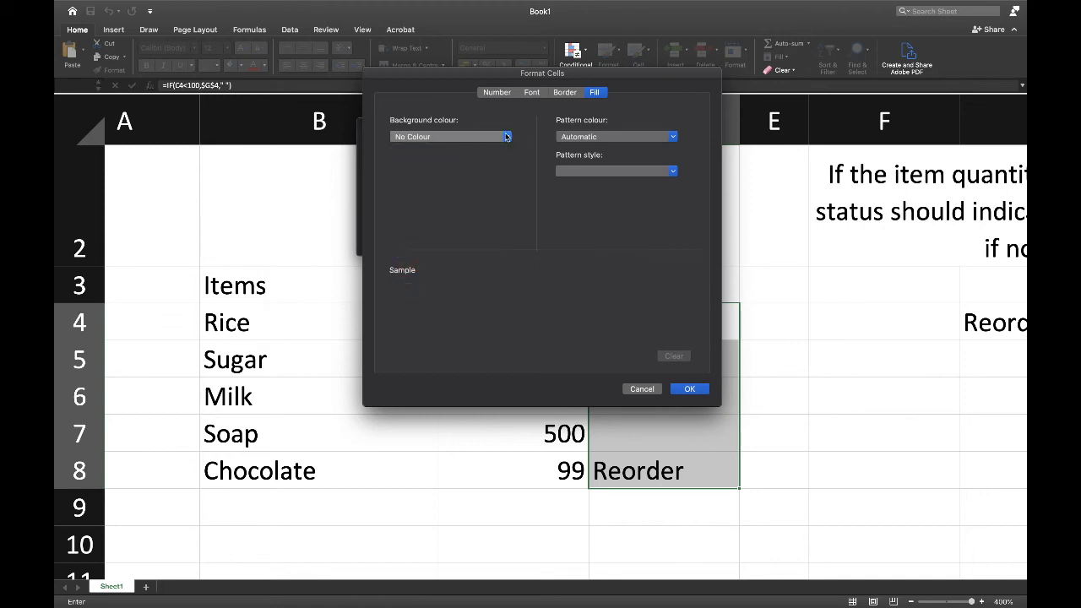
{"action": "left_click", "coordinate": [518, 198]}
{"action": "left_click", "coordinate": [494, 179]}
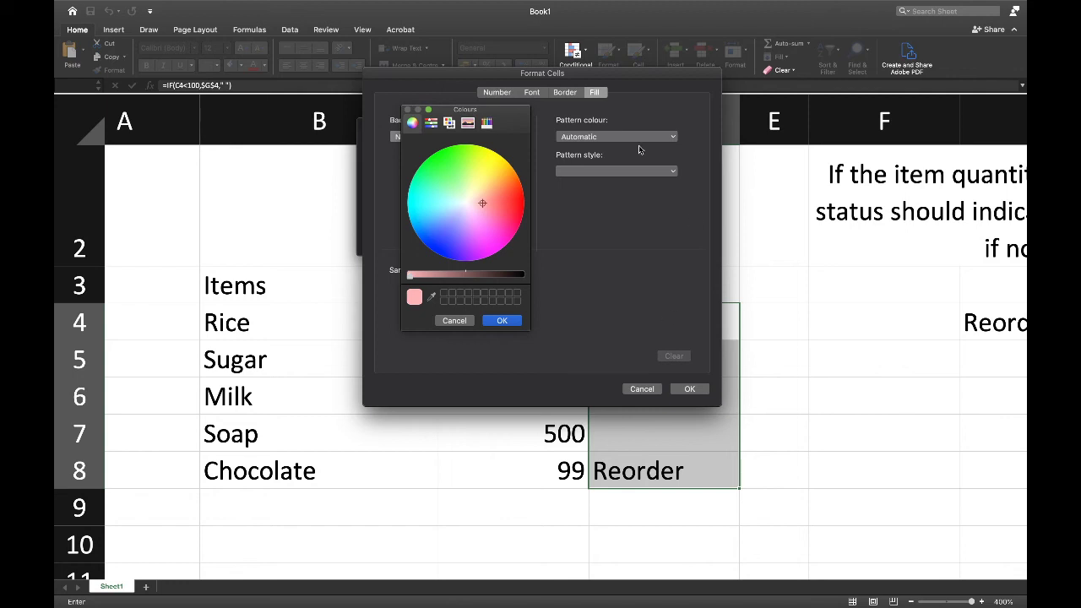
{"action": "left_click", "coordinate": [463, 320]}
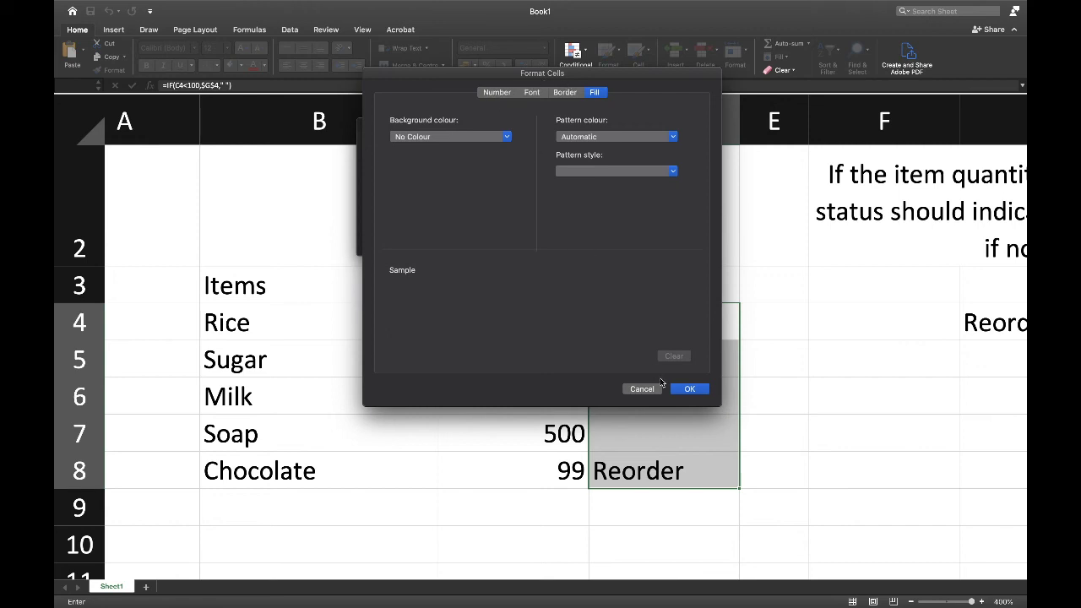
{"action": "left_click", "coordinate": [565, 92]}
{"action": "left_click", "coordinate": [496, 93]}
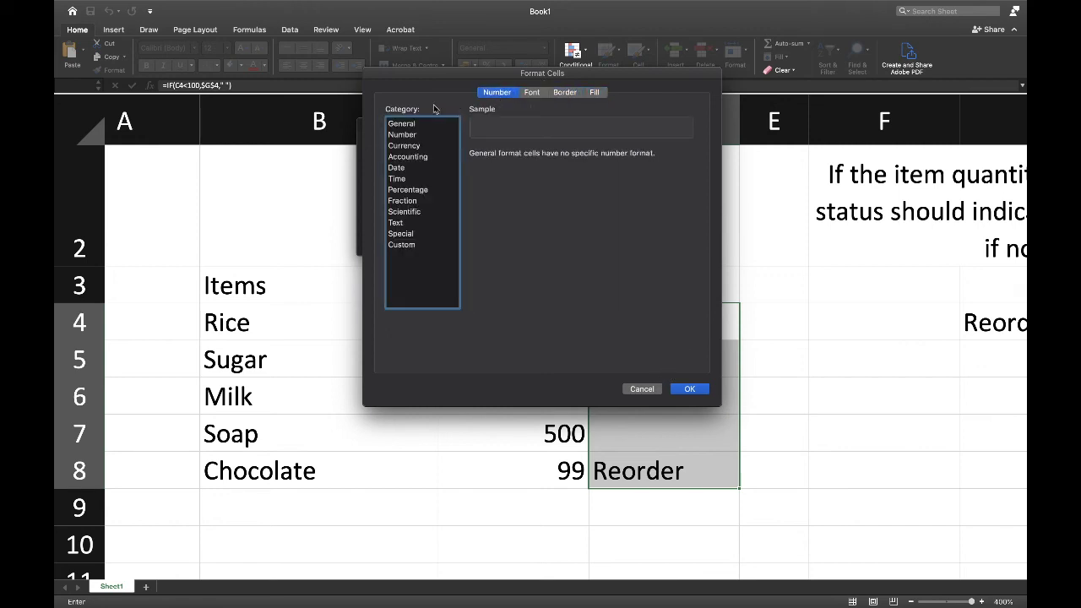
{"action": "left_click", "coordinate": [640, 387]}
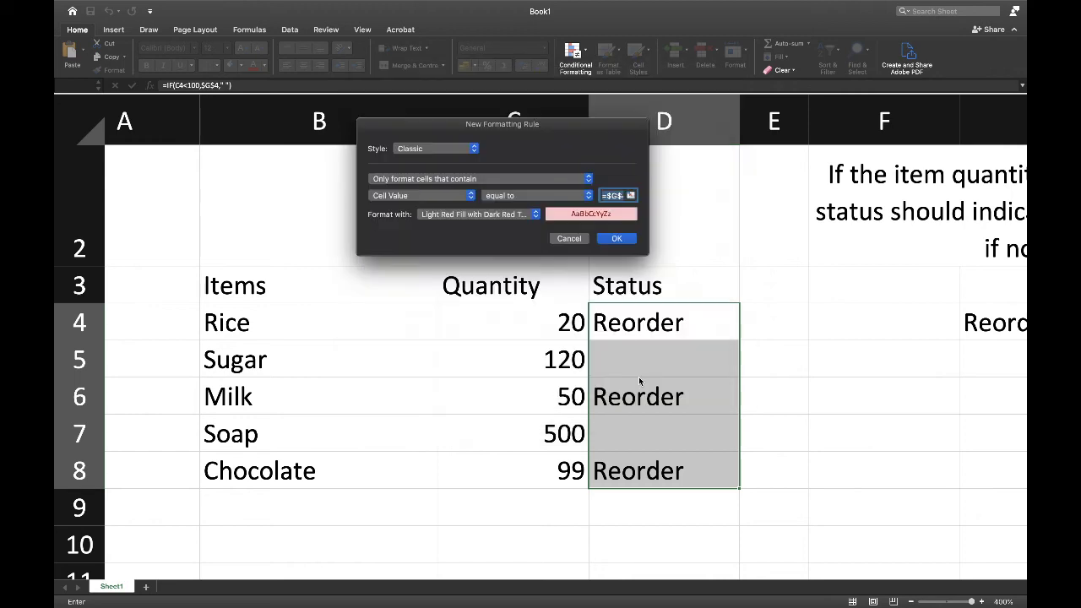
Choose Yellow Fill with Dark Yellow Text as the rule's format and apply the rule.
{"action": "left_click", "coordinate": [535, 215]}
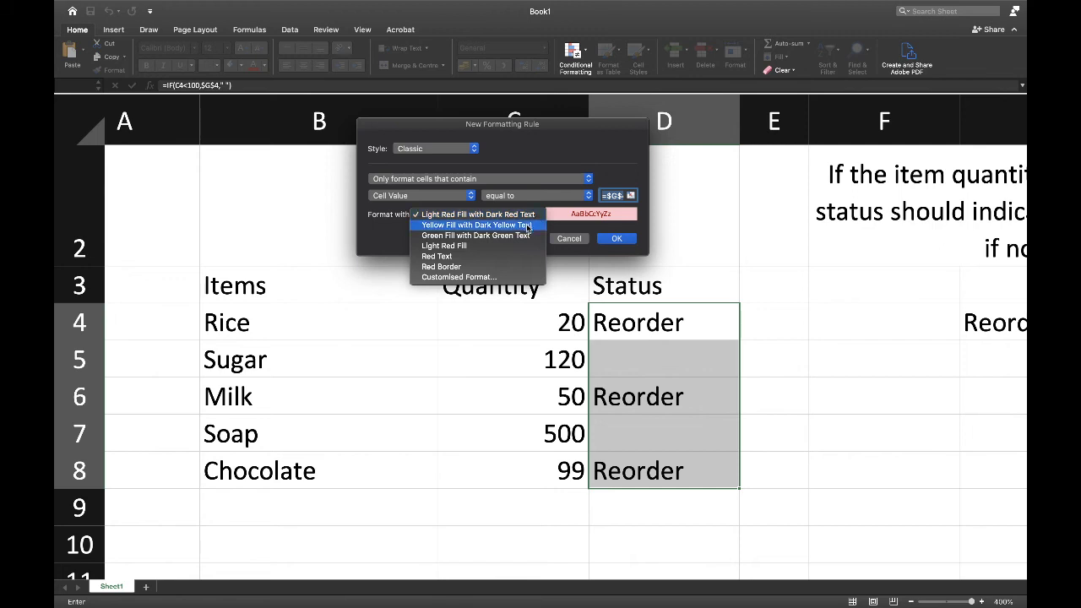
{"action": "left_click", "coordinate": [483, 226]}
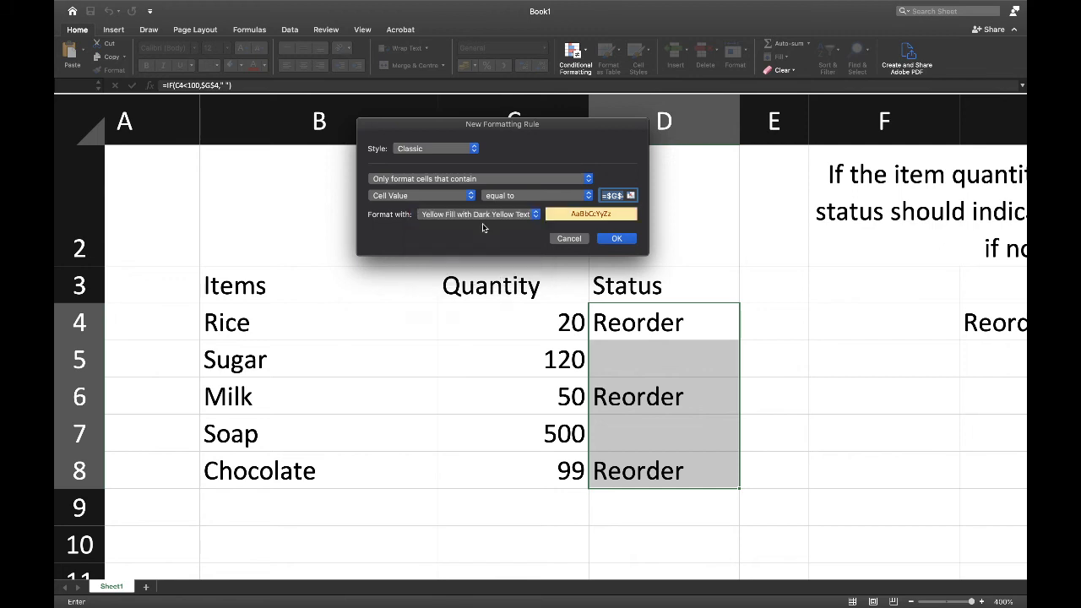
{"action": "left_click", "coordinate": [622, 239]}
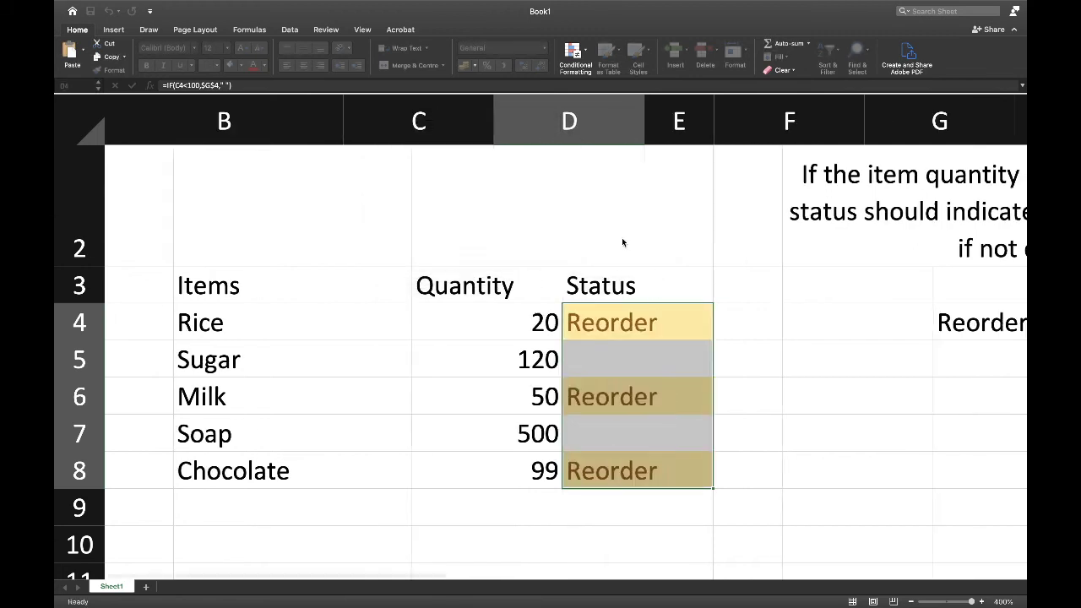
{"action": "left_click", "coordinate": [694, 363]}
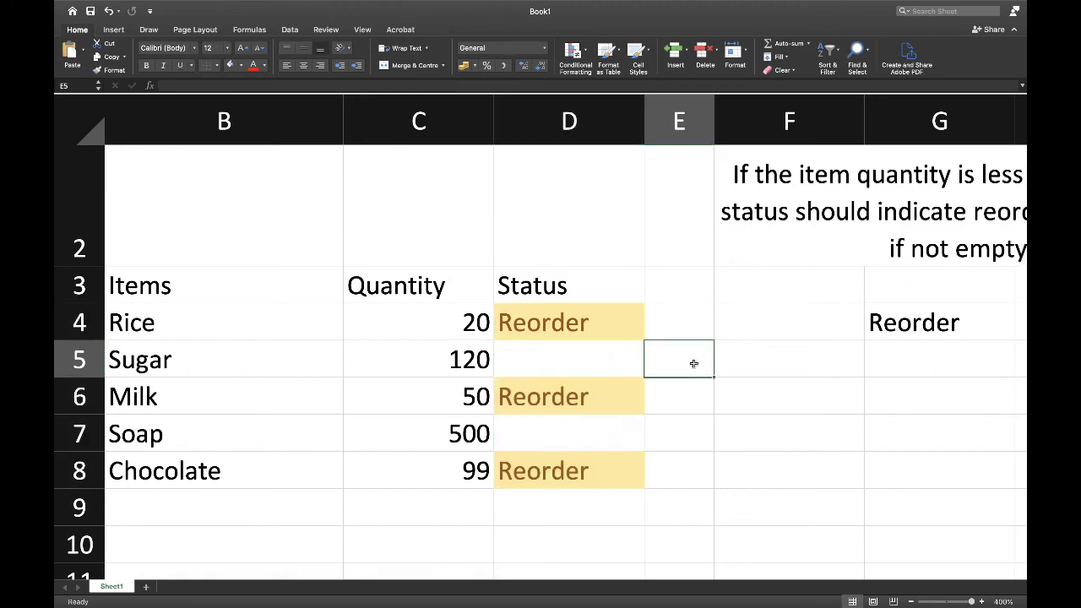
Change the Sugar quantity in C5 to 70 to test the status formula and highlighting.
{"action": "scroll", "coordinate": [693, 364], "scroll_direction": "left", "scroll_amount": 3}
{"action": "scroll", "coordinate": [694, 363], "scroll_direction": "up", "scroll_amount": 2}
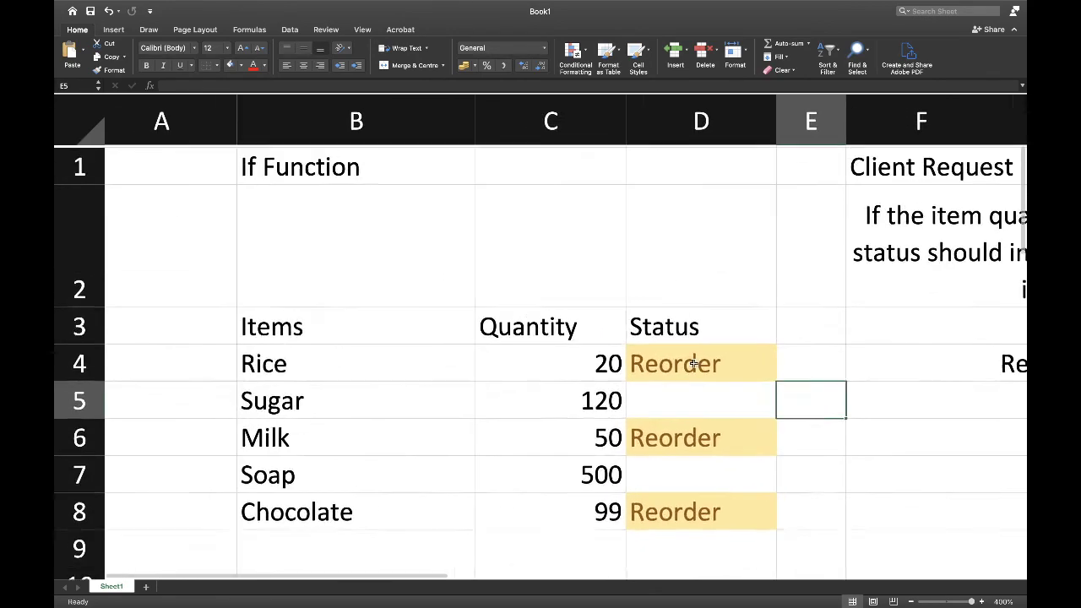
{"action": "scroll", "coordinate": [693, 363], "scroll_direction": "right", "scroll_amount": 3}
{"action": "scroll", "coordinate": [694, 363], "scroll_direction": "down", "scroll_amount": 2}
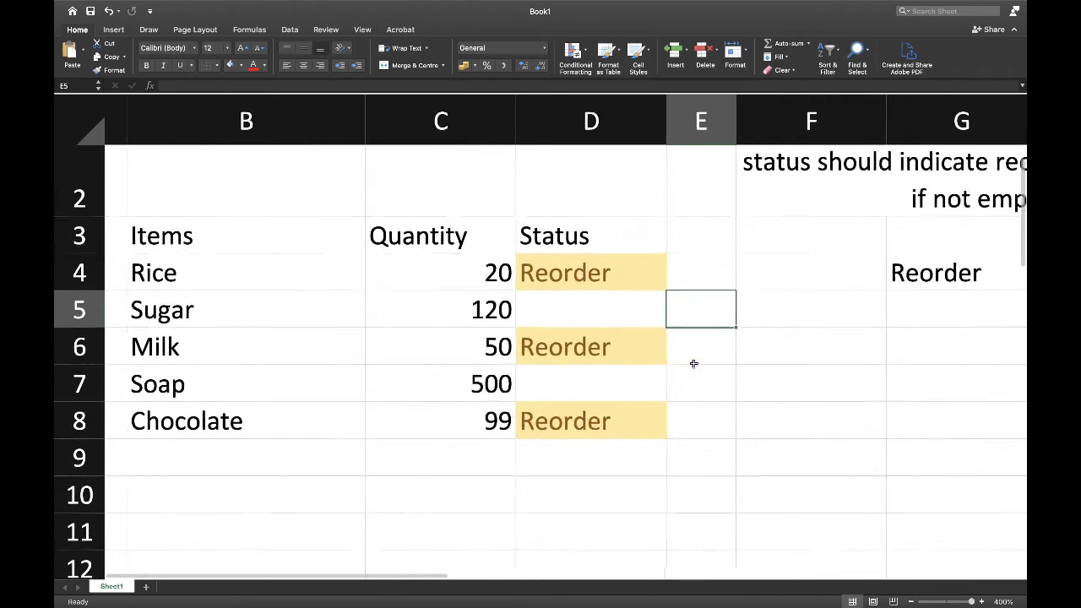
{"action": "left_click", "coordinate": [474, 308]}
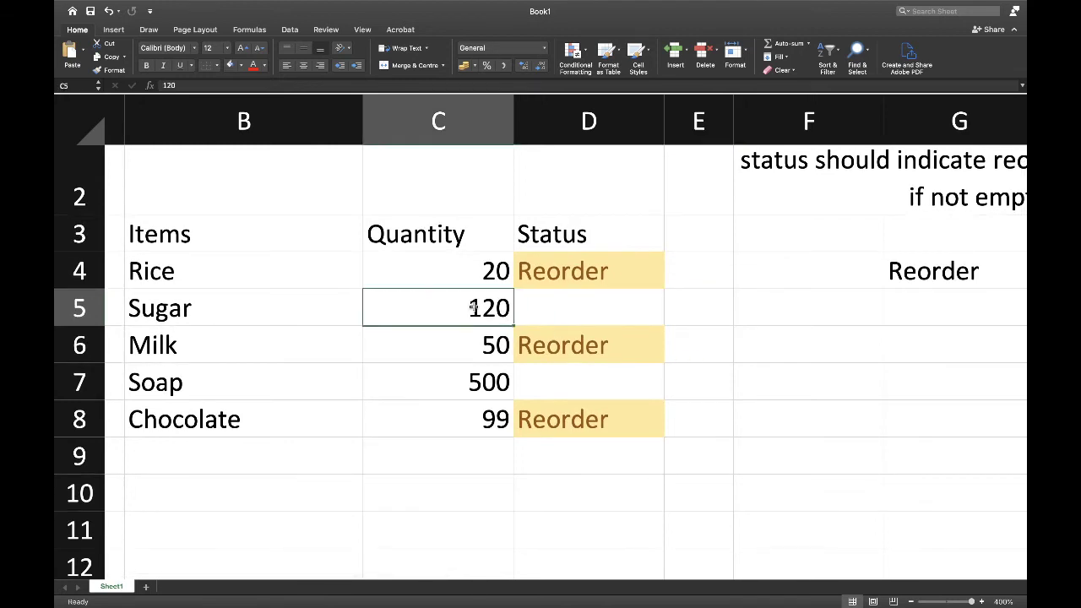
{"action": "type", "text": "70"}
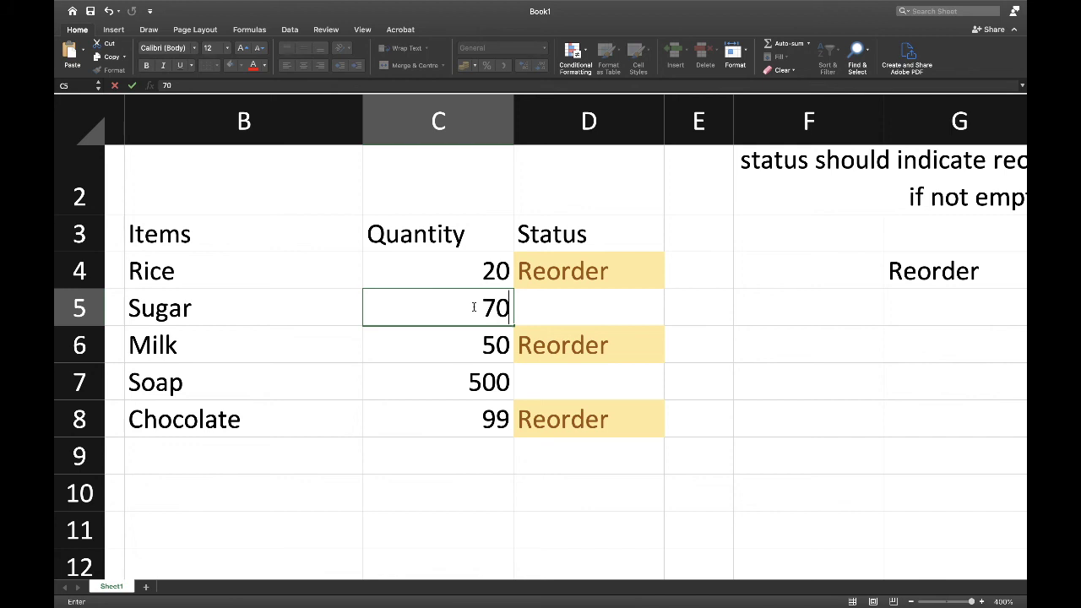
{"action": "key", "text": "Return"}
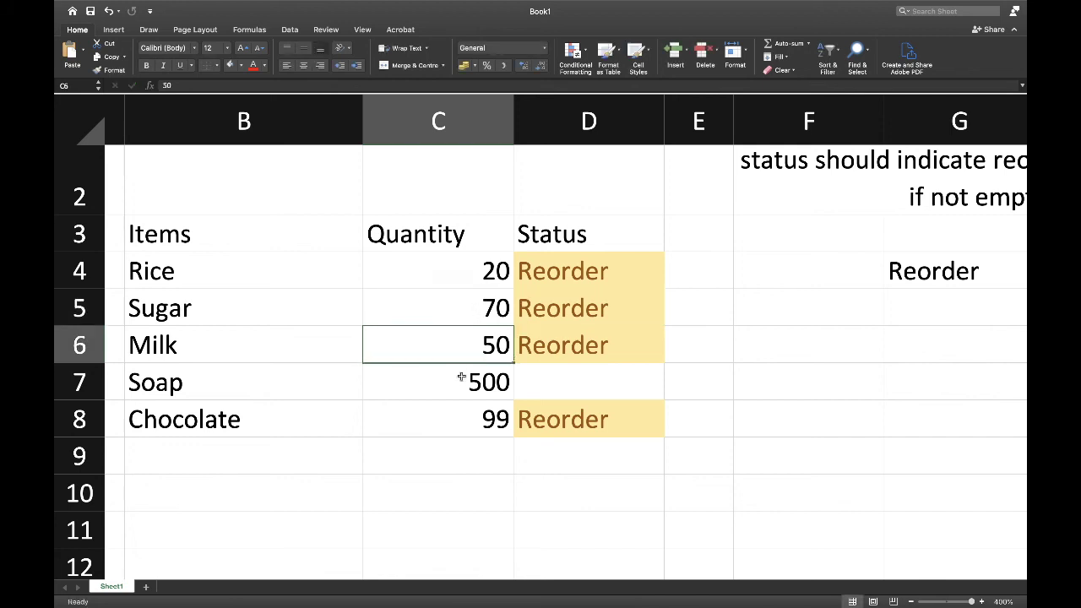
Set the Sugar quantity in C5 to 100.
{"action": "left_click", "coordinate": [500, 306]}
{"action": "type", "text": "100"}
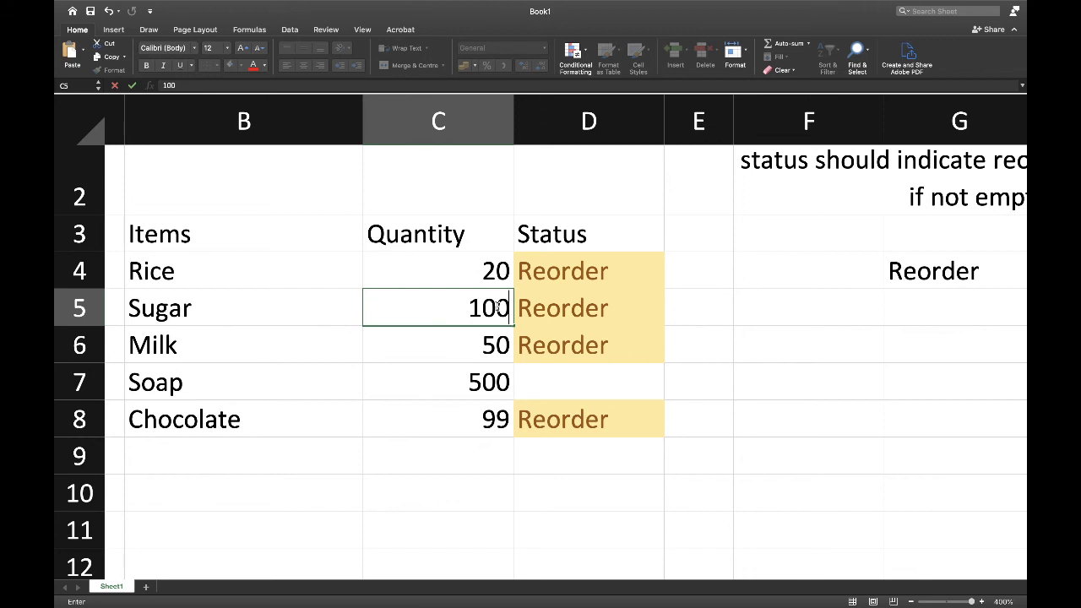
{"action": "key", "text": "Return"}
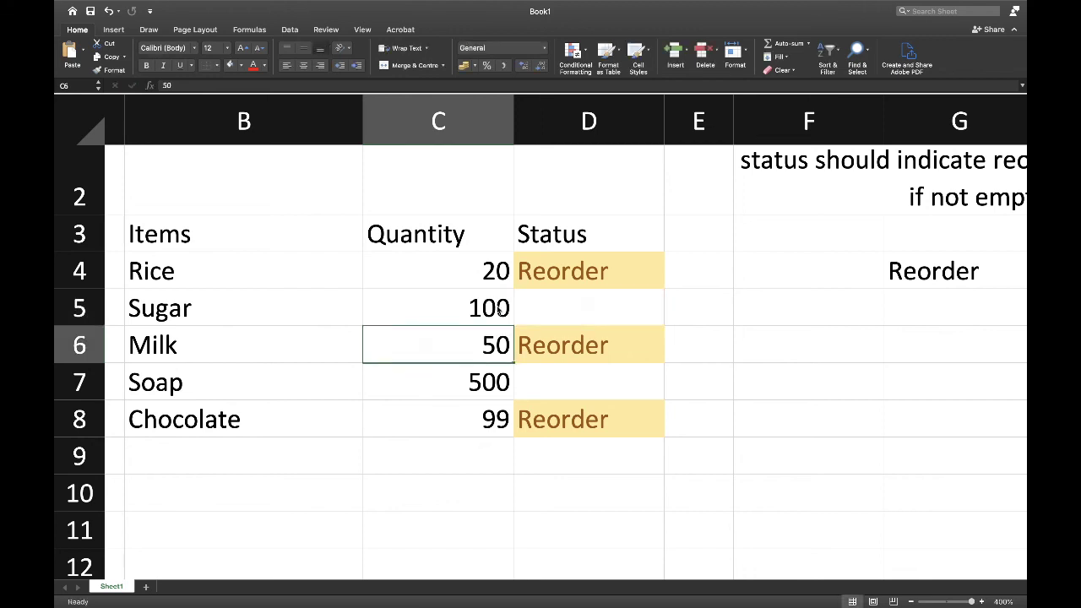
Change the Rice quantity in C4 to 120.
{"action": "left_click", "coordinate": [496, 282]}
{"action": "type", "text": "1"}
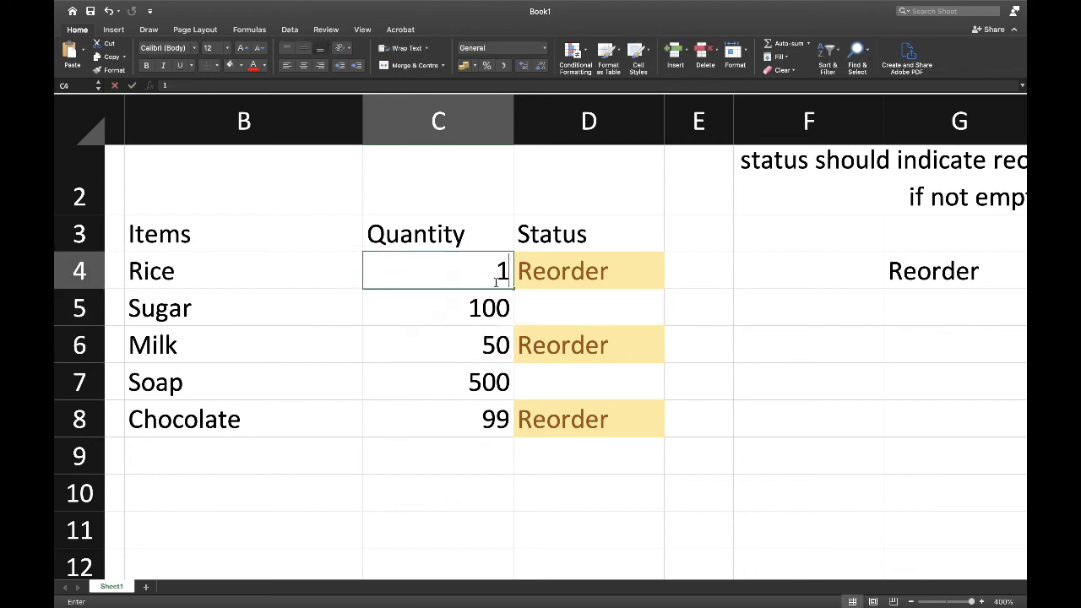
{"action": "type", "text": "20"}
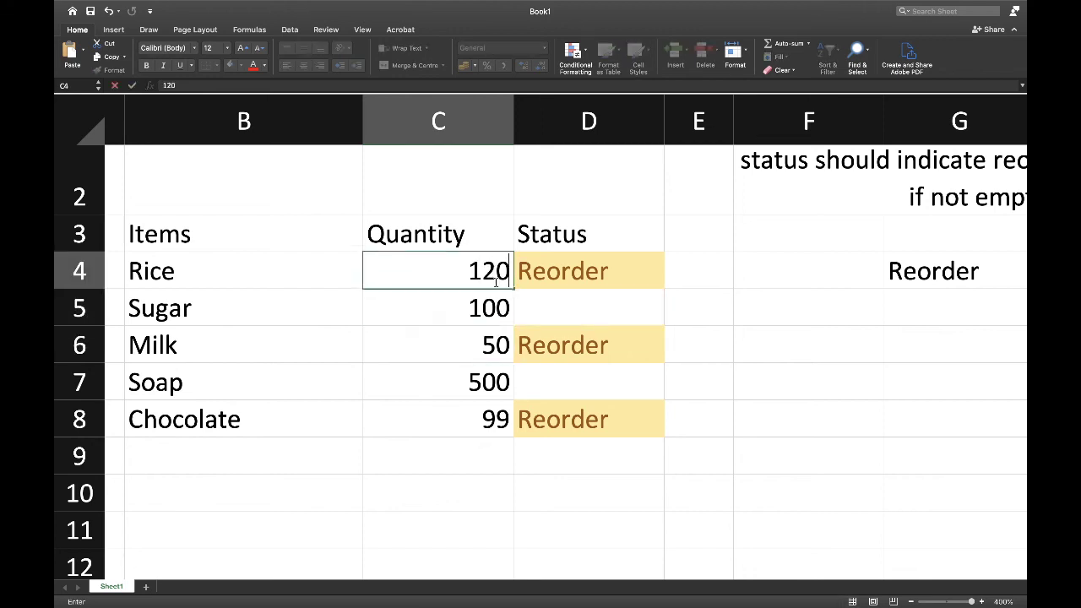
{"action": "key", "text": "Return"}
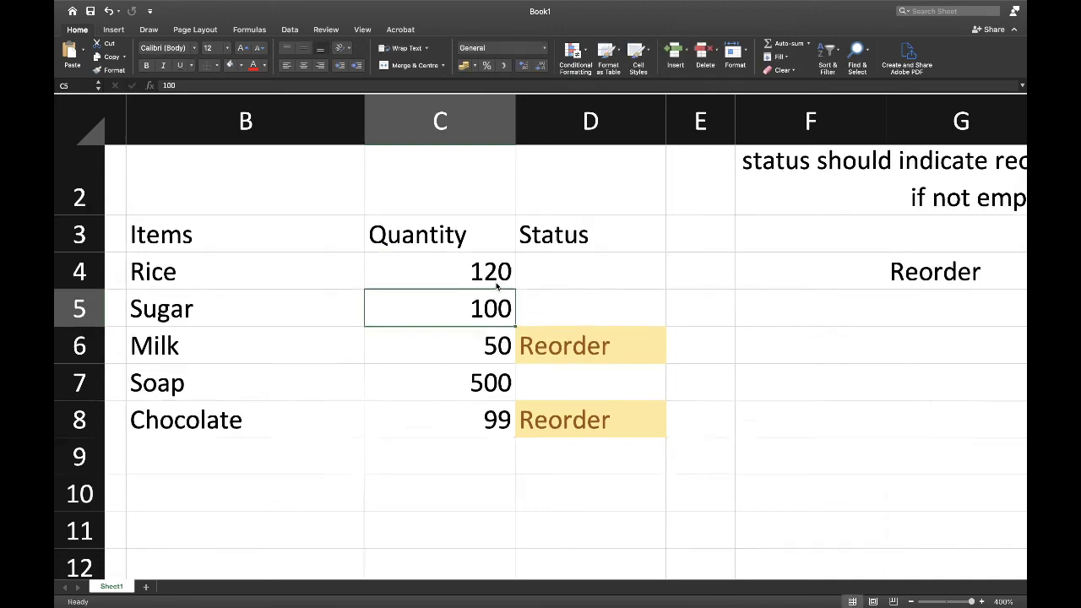
Review the quantities and highlighted statuses against the client request text.
{"action": "scroll", "coordinate": [496, 287], "scroll_direction": "up", "scroll_amount": 3}
{"action": "scroll", "coordinate": [497, 288], "scroll_direction": "left", "scroll_amount": 3}
{"action": "scroll", "coordinate": [496, 287], "scroll_direction": "down", "scroll_amount": 2}
{"action": "scroll", "coordinate": [496, 287], "scroll_direction": "right", "scroll_amount": 5}
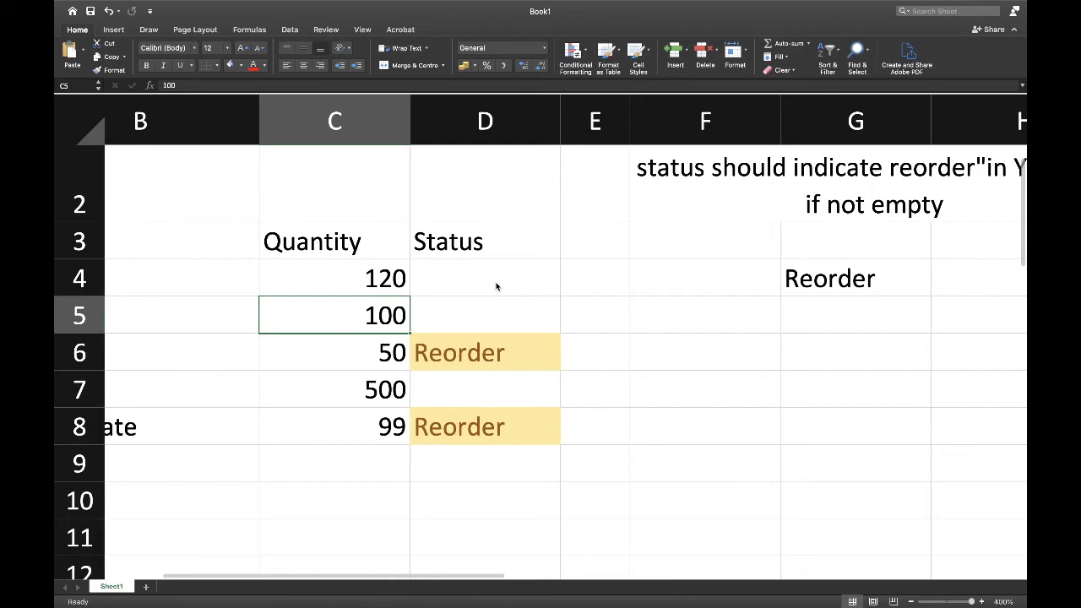
{"action": "scroll", "coordinate": [497, 287], "scroll_direction": "up", "scroll_amount": 2}
{"action": "scroll", "coordinate": [496, 287], "scroll_direction": "left", "scroll_amount": 4}
{"action": "scroll", "coordinate": [497, 287], "scroll_direction": "down", "scroll_amount": 2}
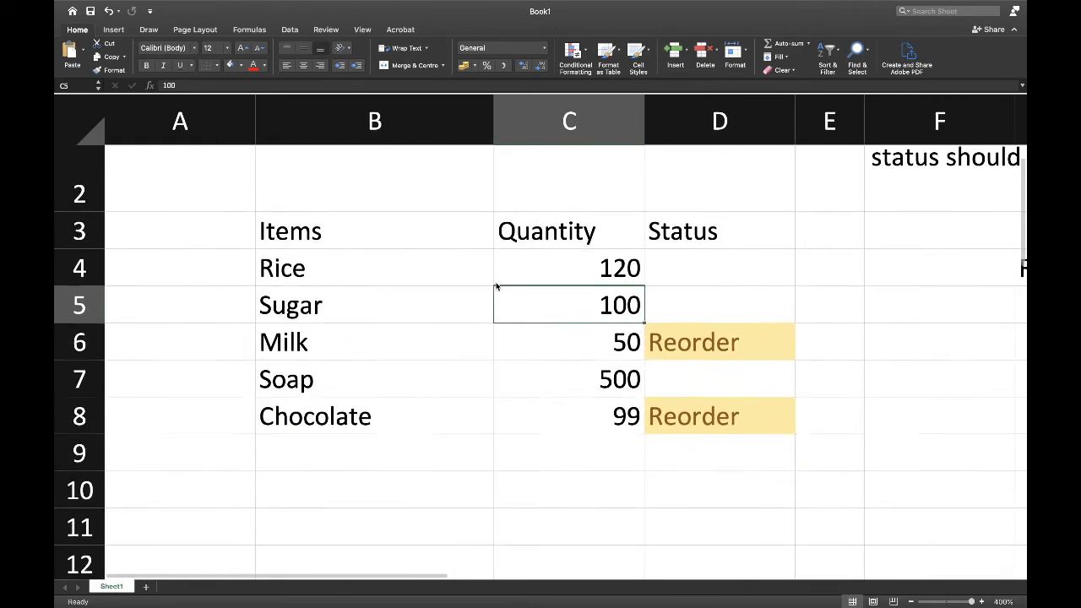
{"action": "scroll", "coordinate": [496, 287], "scroll_direction": "down", "scroll_amount": 2}
{"action": "scroll", "coordinate": [497, 287], "scroll_direction": "right", "scroll_amount": 1}
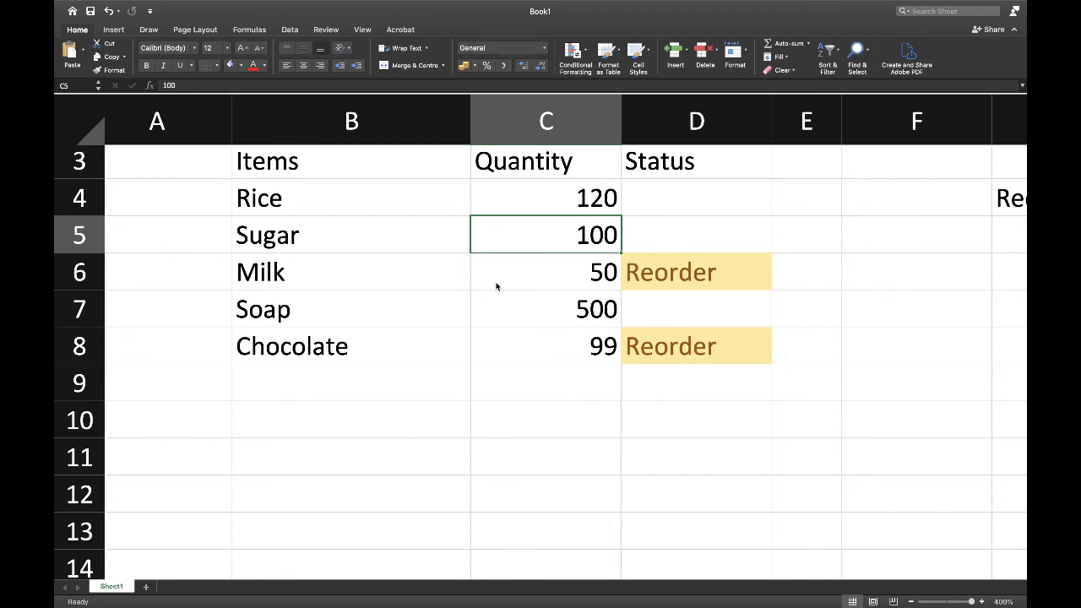
{"action": "scroll", "coordinate": [496, 287], "scroll_direction": "up", "scroll_amount": 2}
{"action": "scroll", "coordinate": [497, 287], "scroll_direction": "right", "scroll_amount": 2}
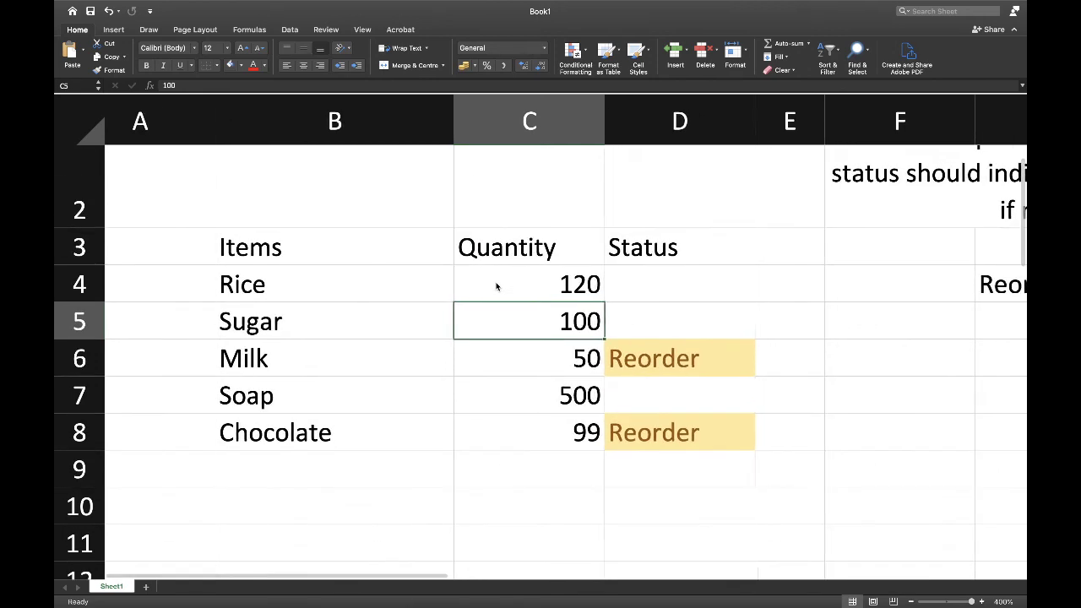
{"action": "scroll", "coordinate": [496, 287], "scroll_direction": "right", "scroll_amount": 4}
{"action": "scroll", "coordinate": [497, 287], "scroll_direction": "up", "scroll_amount": 2}
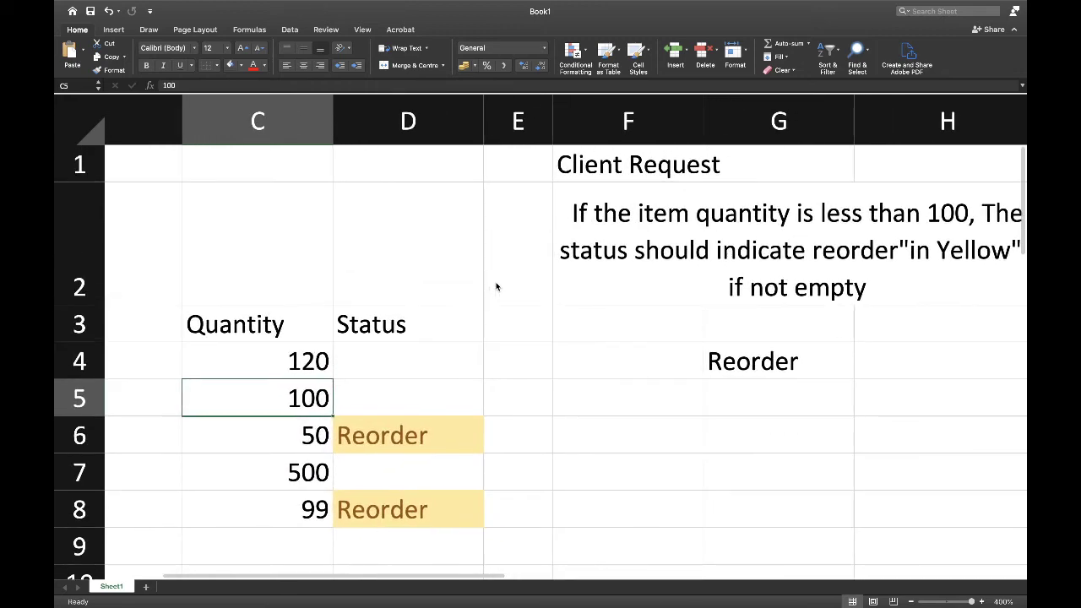
{"action": "scroll", "coordinate": [496, 288], "scroll_direction": "right", "scroll_amount": 1}
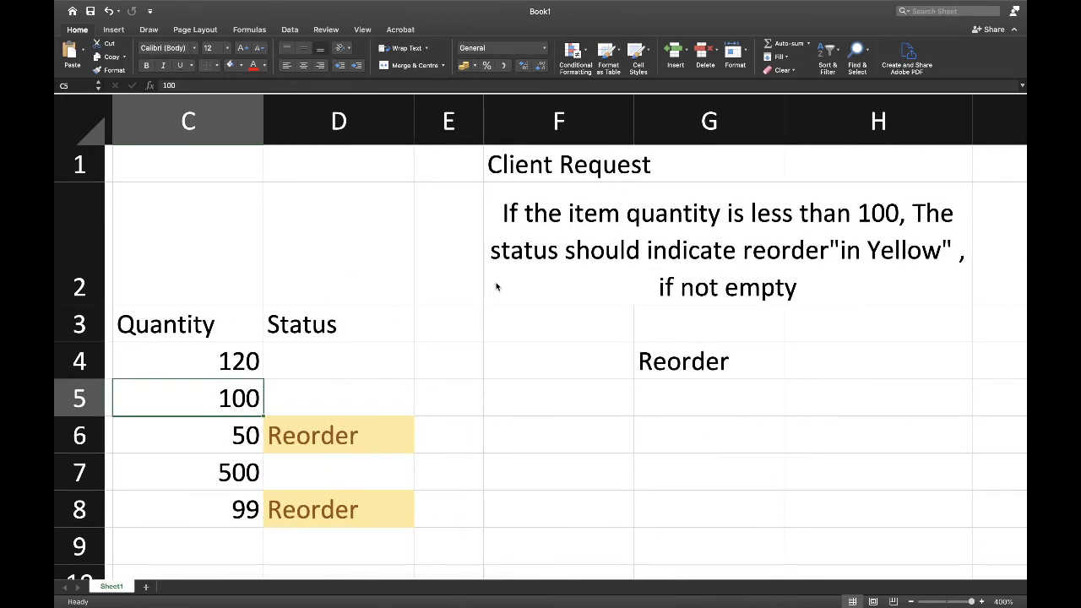
{"action": "scroll", "coordinate": [496, 287], "scroll_direction": "left", "scroll_amount": 8}
{"action": "scroll", "coordinate": [498, 286], "scroll_direction": "down", "scroll_amount": 1}
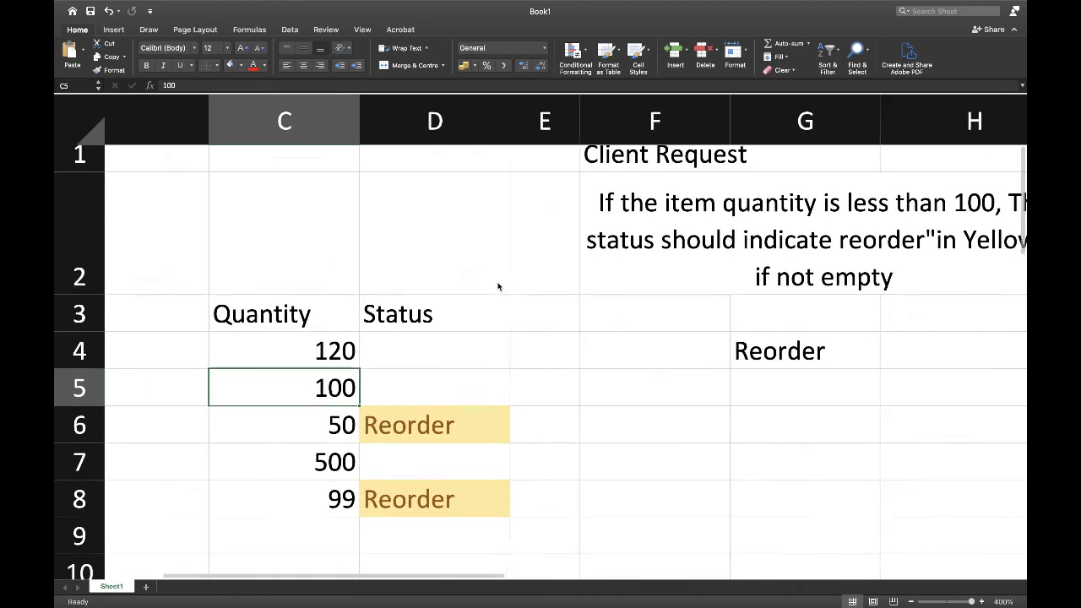
{"action": "scroll", "coordinate": [498, 286], "scroll_direction": "left", "scroll_amount": 2}
{"action": "scroll", "coordinate": [498, 286], "scroll_direction": "down", "scroll_amount": 2}
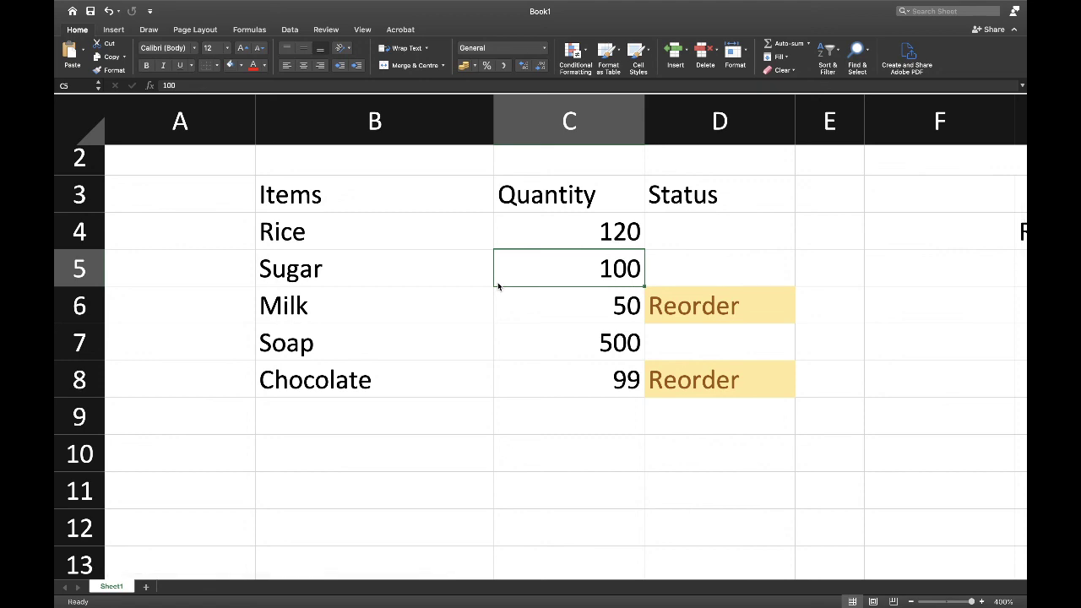
{"action": "key", "text": "ctrl+Left"}
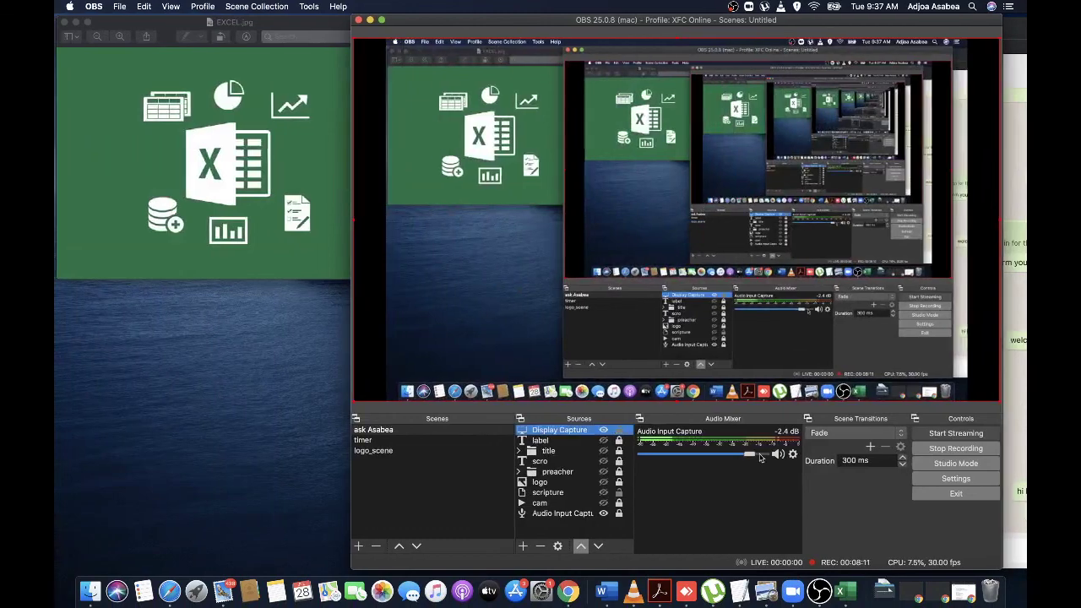